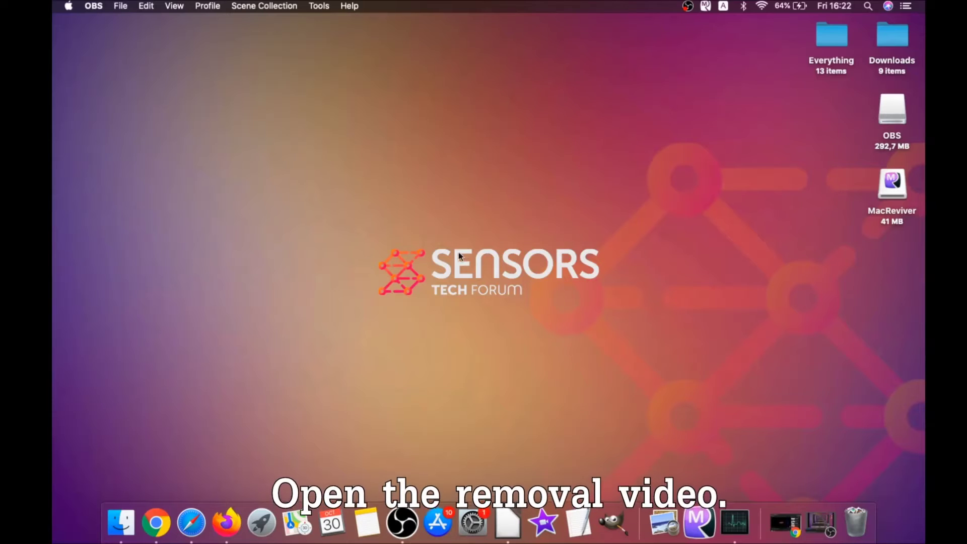
Back in Chrome, download SpyHunter for Mac (MAC) from the removal guide and open its .dmg.
{"action": "left_click", "coordinate": [162, 522]}
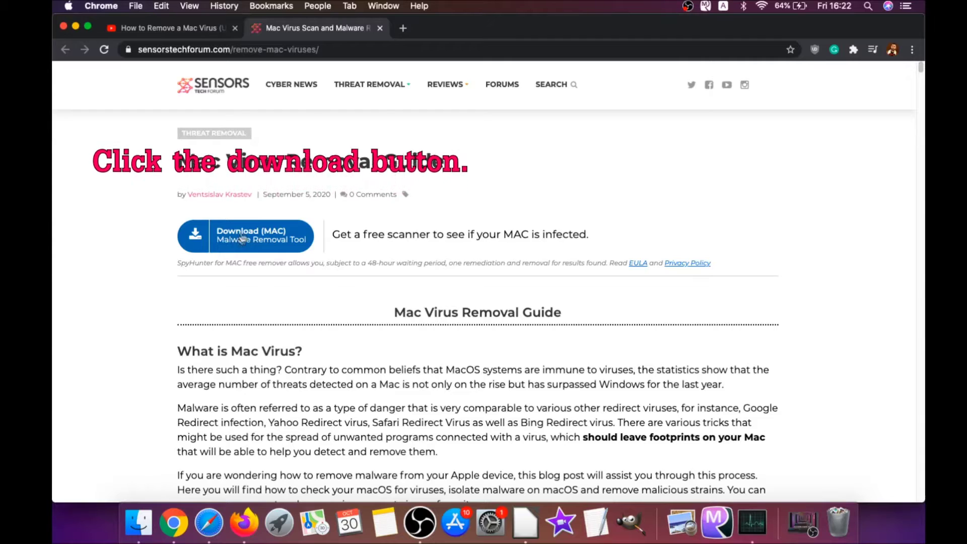
{"action": "left_click", "coordinate": [242, 240]}
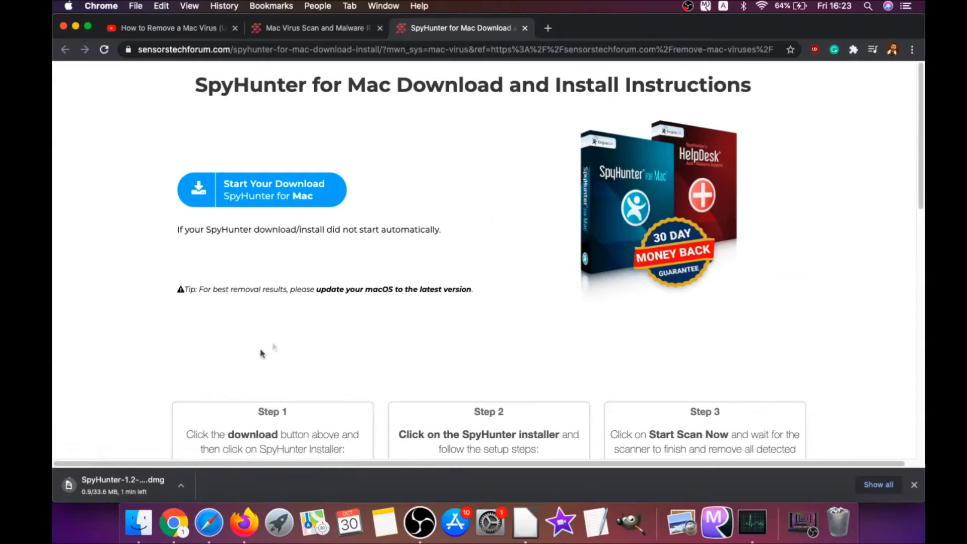
{"action": "left_click", "coordinate": [99, 485]}
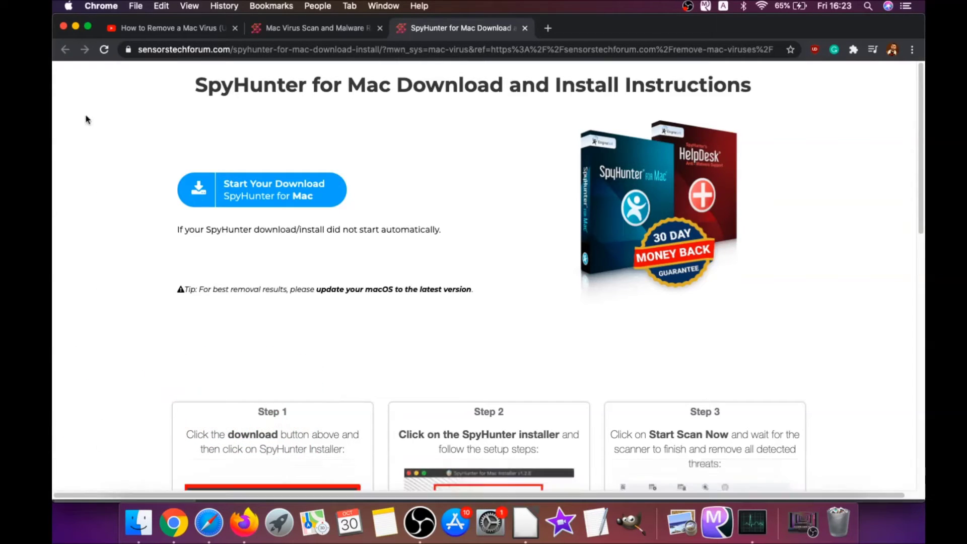
Launch Install SpyHunter for Mac.app from the disk image and approve opening the downloaded app.
{"action": "left_click", "coordinate": [76, 26]}
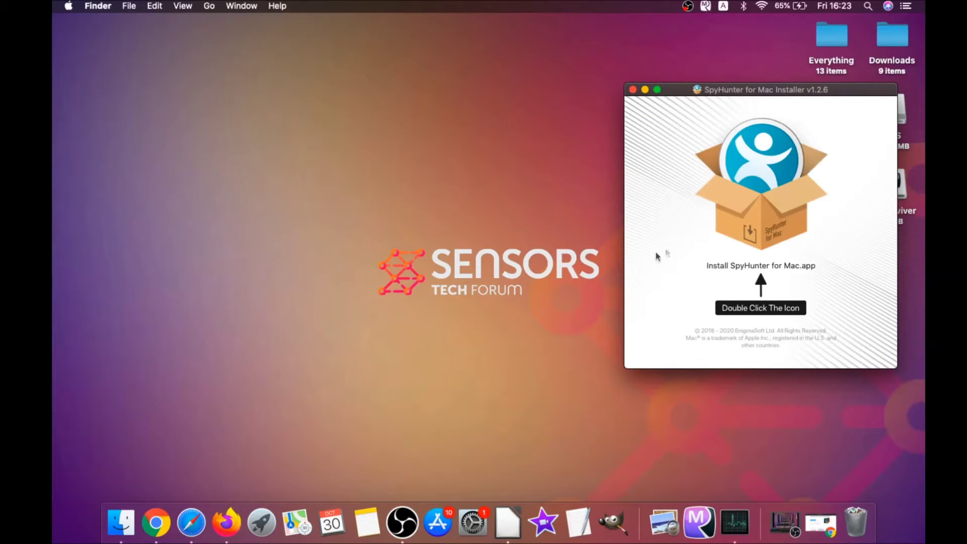
{"action": "double_click", "coordinate": [750, 215]}
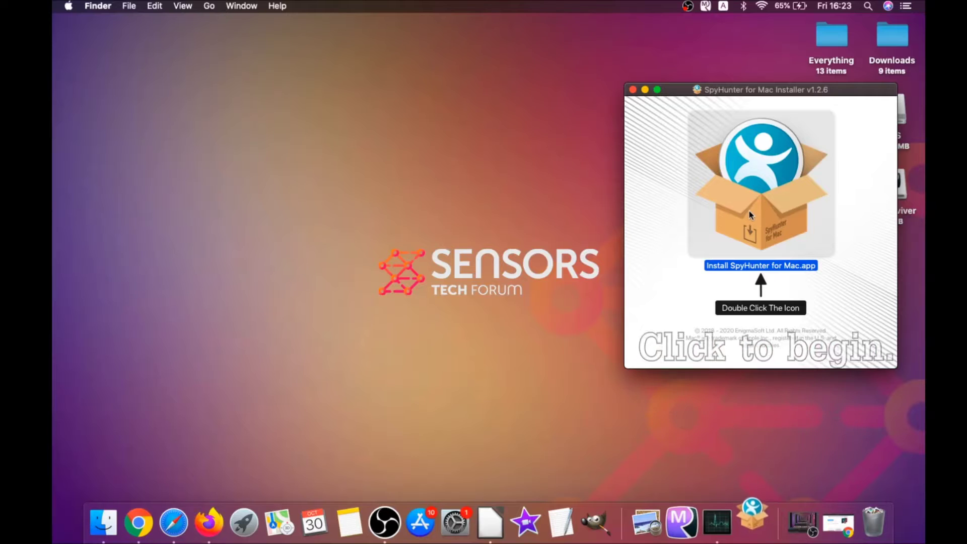
{"action": "left_click", "coordinate": [645, 90]}
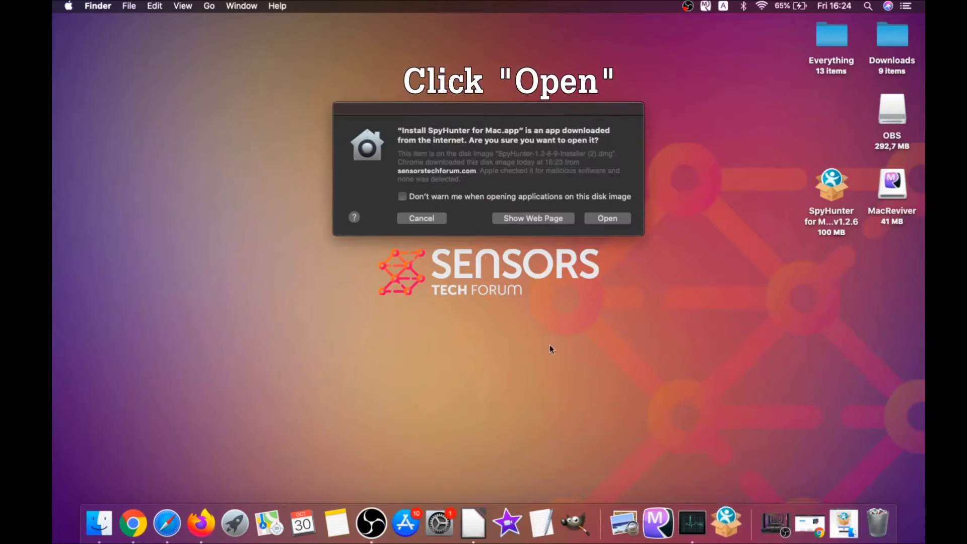
{"action": "left_click", "coordinate": [596, 218]}
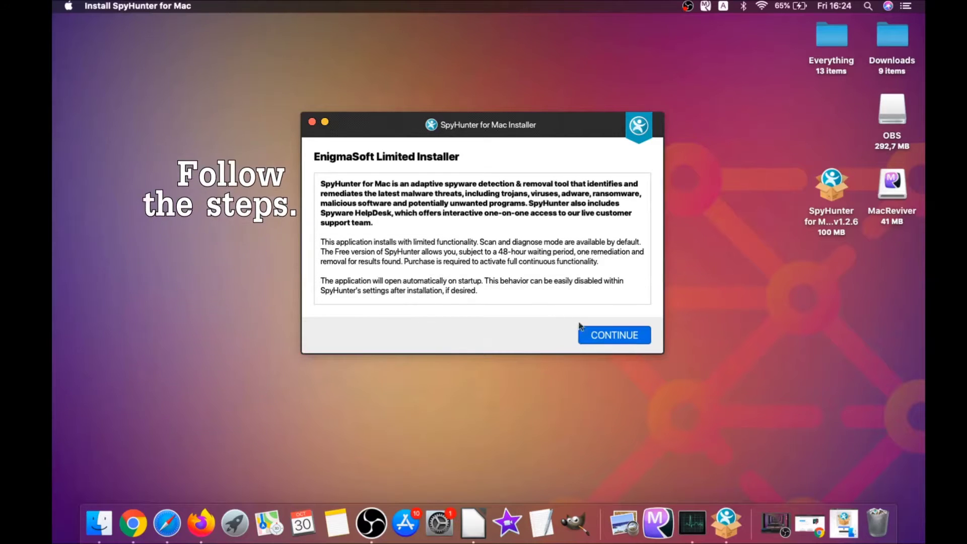
Pass the installer introduction, consent to the EULA/TOS, and install SpyHunter for Mac.
{"action": "left_click", "coordinate": [594, 330]}
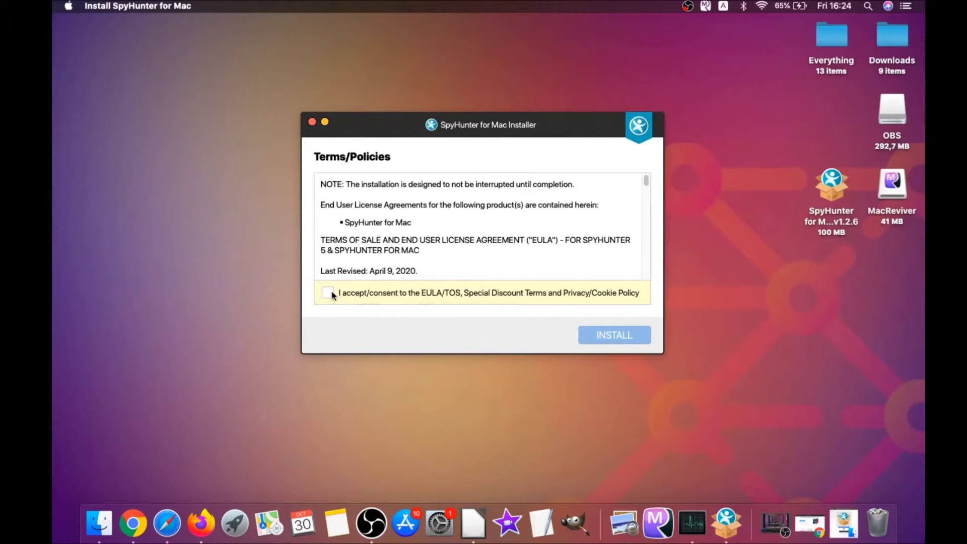
{"action": "left_click", "coordinate": [328, 293]}
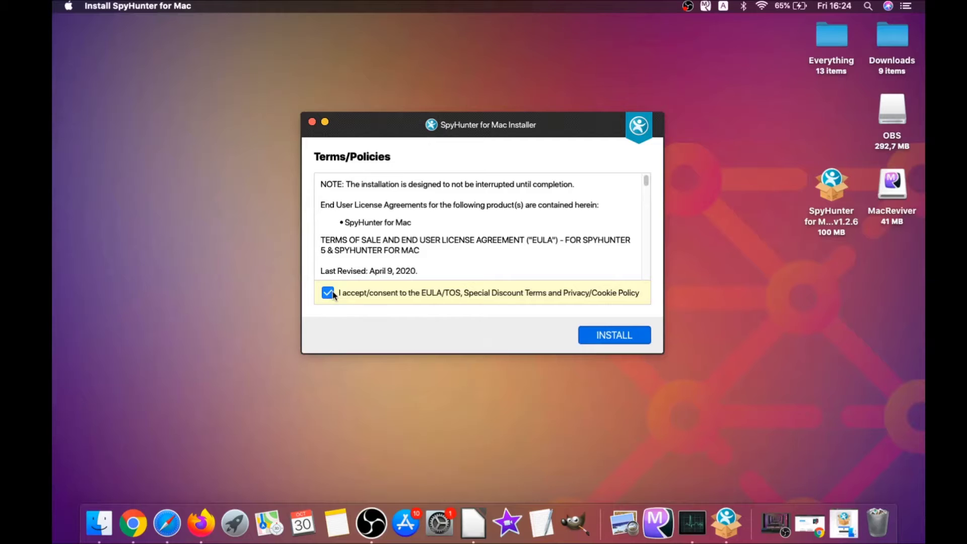
{"action": "left_click", "coordinate": [591, 337]}
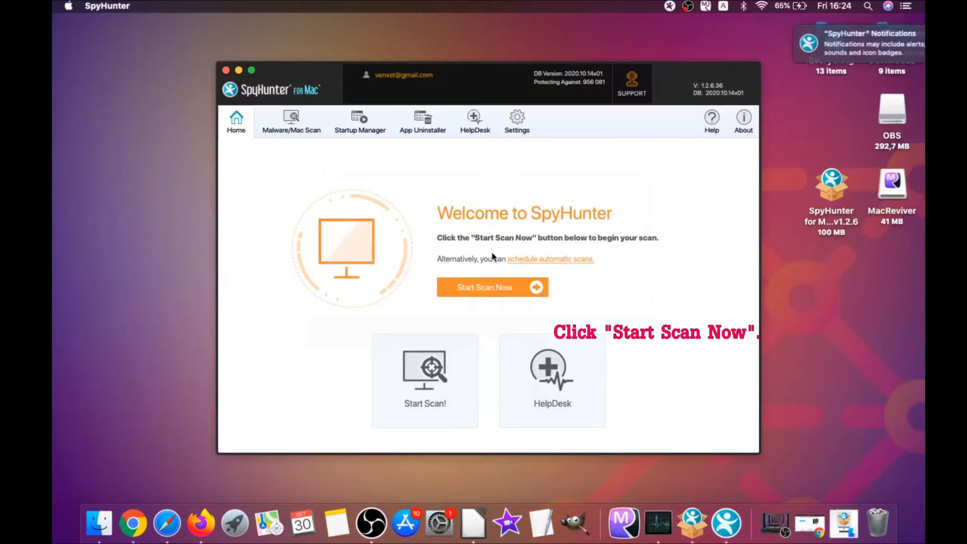
Start a full threat scan from the SpyHunter Home page.
{"action": "left_click", "coordinate": [490, 286]}
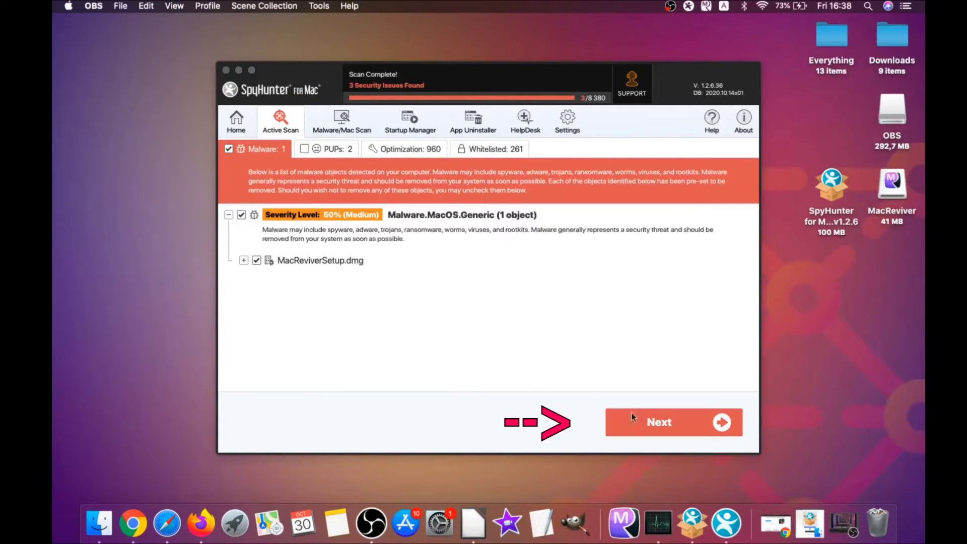
Remove the MacReviverSetup.dmg malware, then both MacReviver PUPs, and finish the cleanup.
{"action": "left_click", "coordinate": [664, 426]}
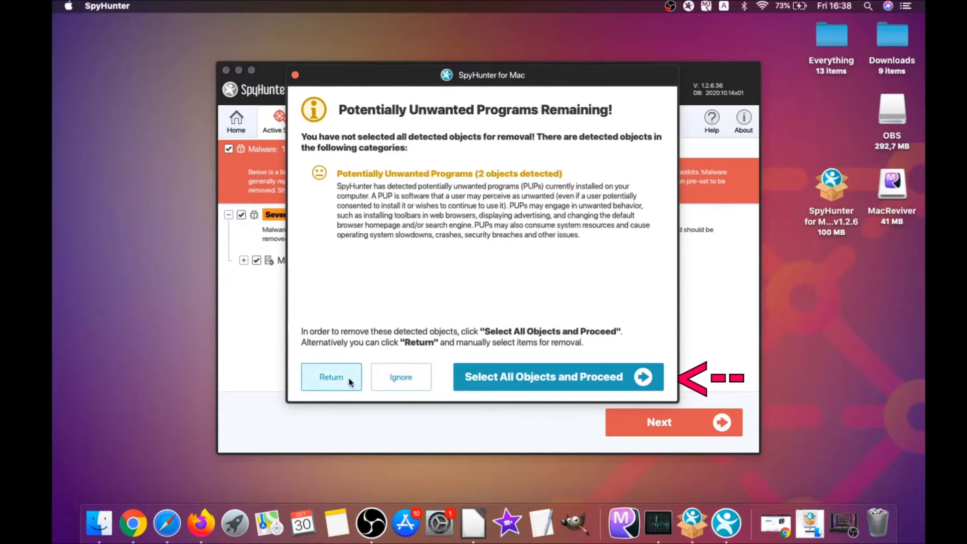
{"action": "left_click", "coordinate": [394, 377]}
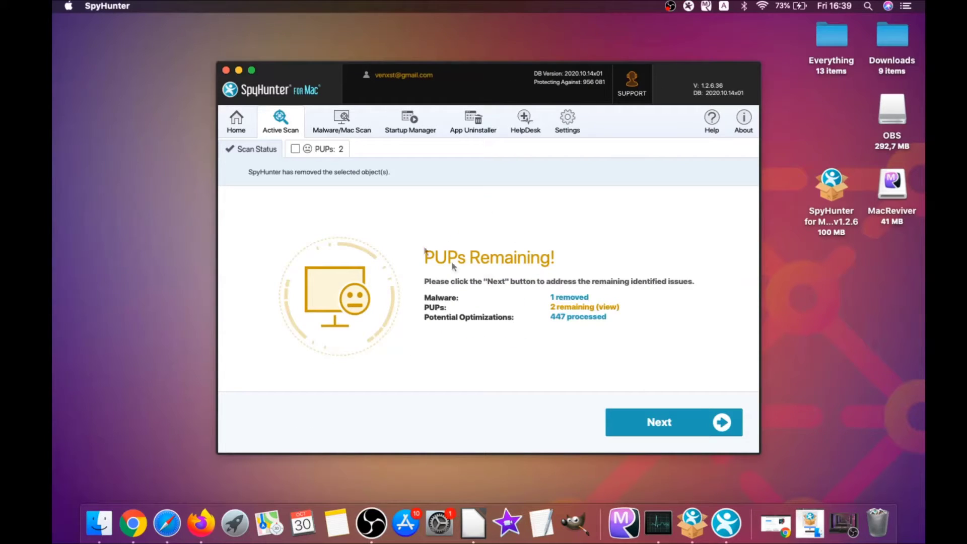
{"action": "left_click", "coordinate": [326, 149]}
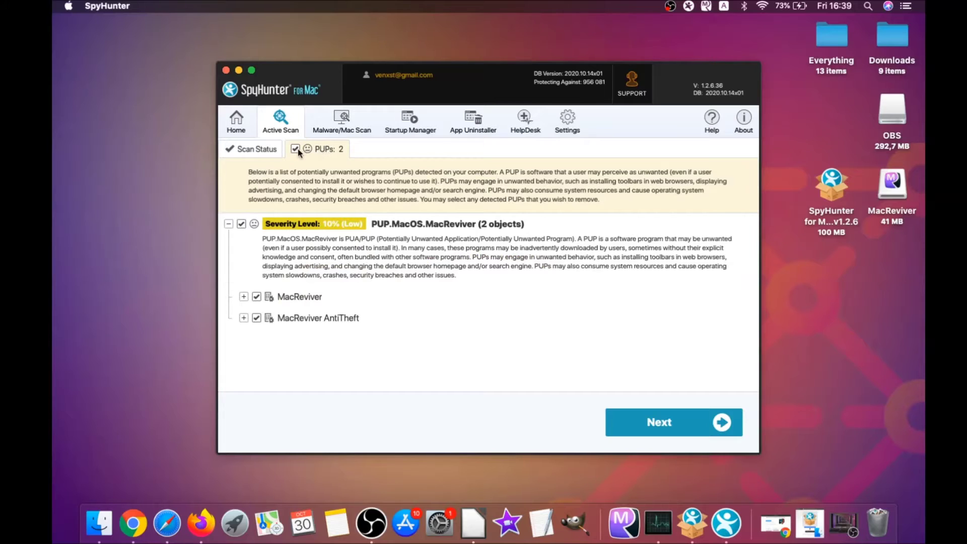
{"action": "left_click", "coordinate": [674, 420]}
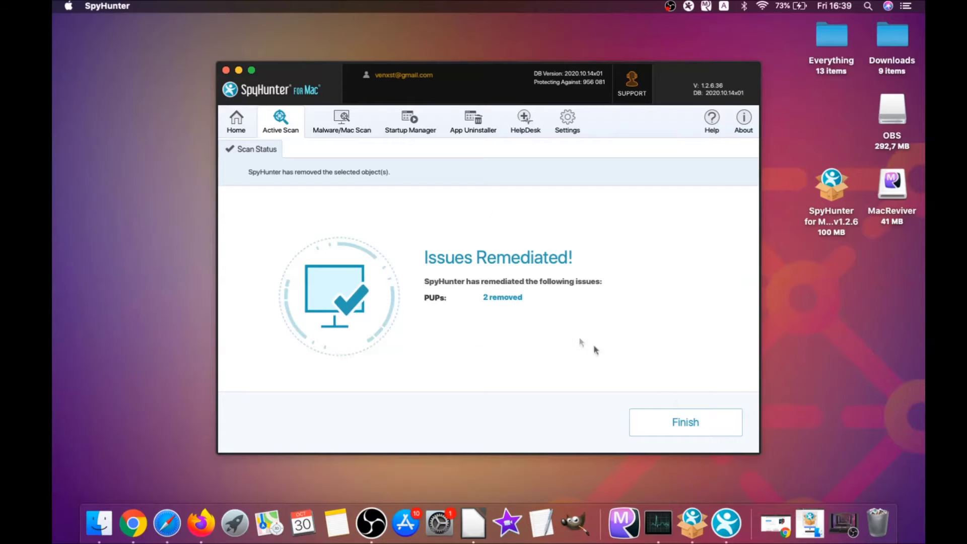
{"action": "left_click", "coordinate": [691, 423]}
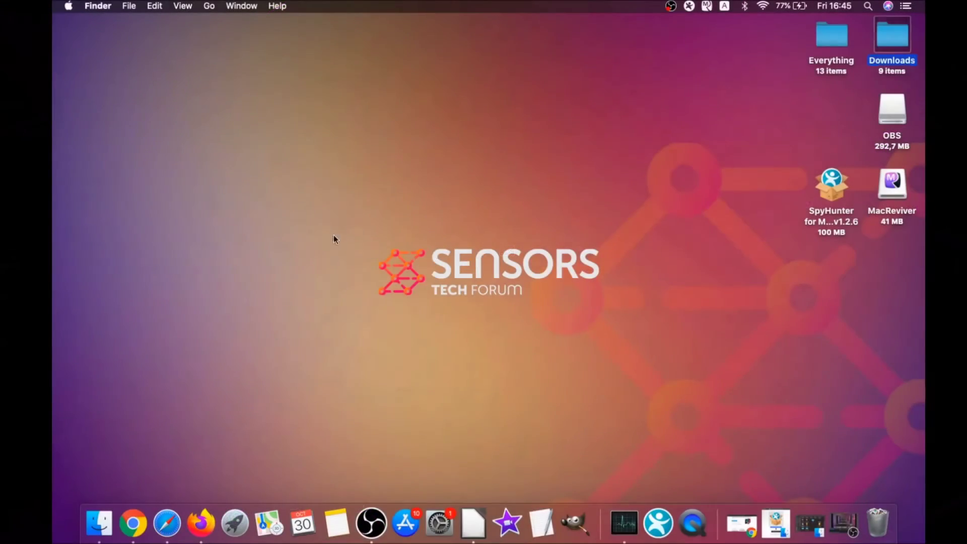
Move MacReviver.app from the Applications folder to the Bin.
{"action": "left_click", "coordinate": [209, 7]}
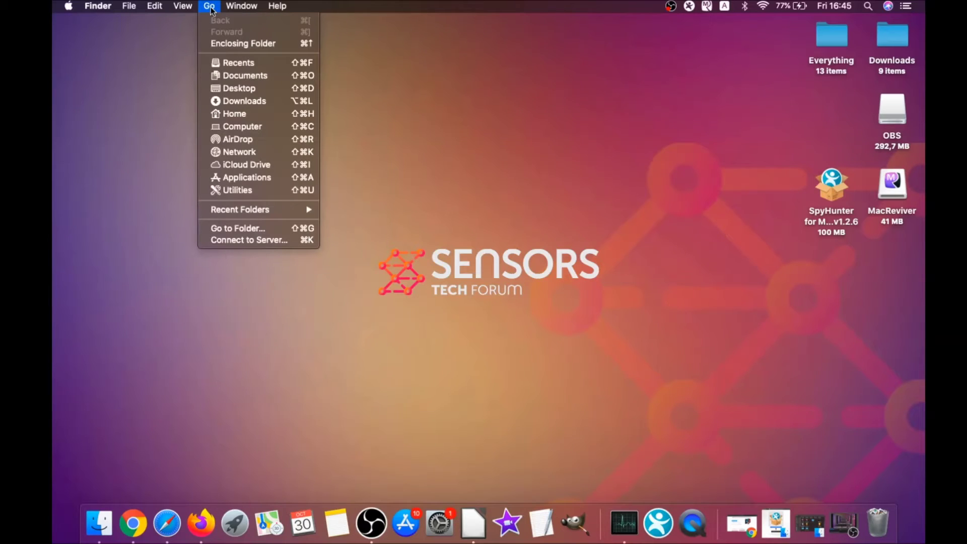
{"action": "left_click", "coordinate": [243, 177]}
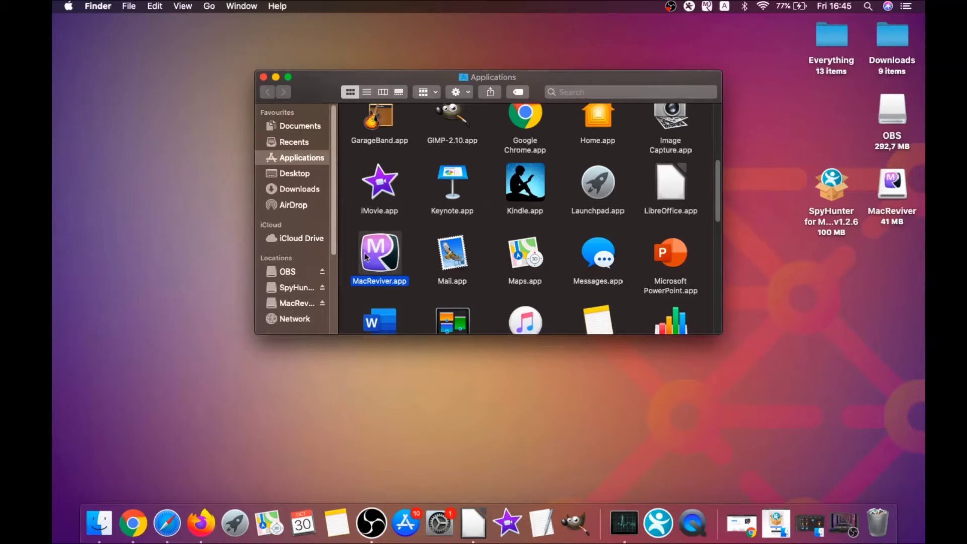
{"action": "left_click_drag", "start_coordinate": [366, 257], "coordinate": [878, 517]}
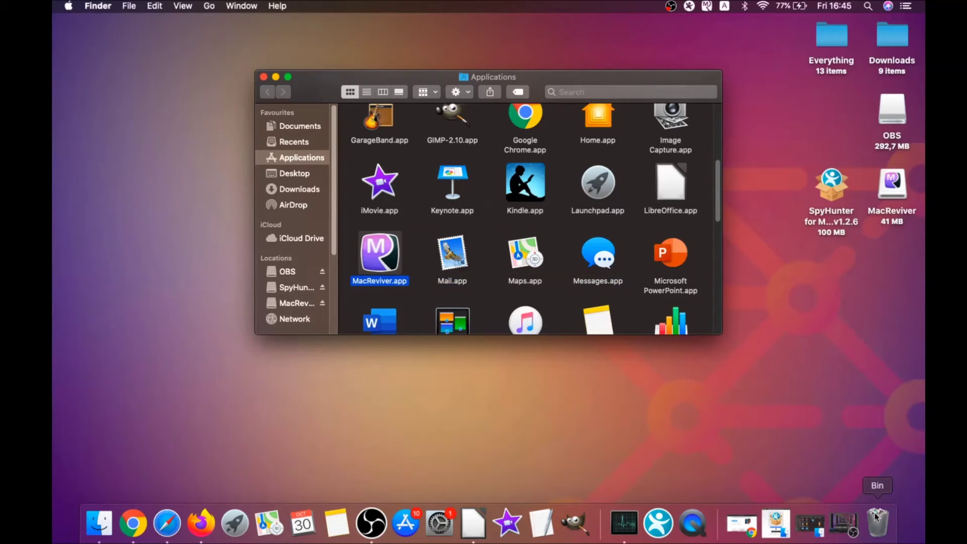
{"action": "left_click", "coordinate": [264, 77]}
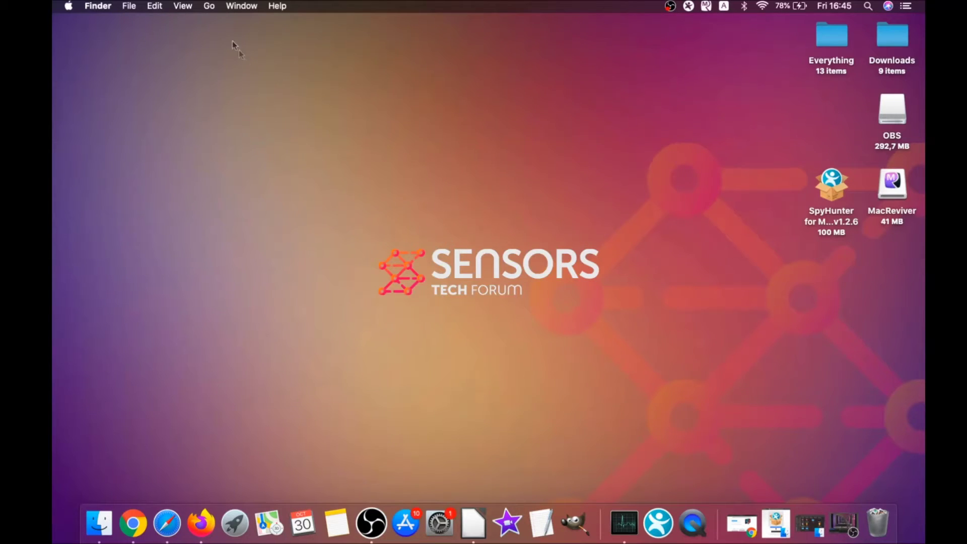
Launch Activity Monitor from the Utilities folder.
{"action": "left_click", "coordinate": [209, 6]}
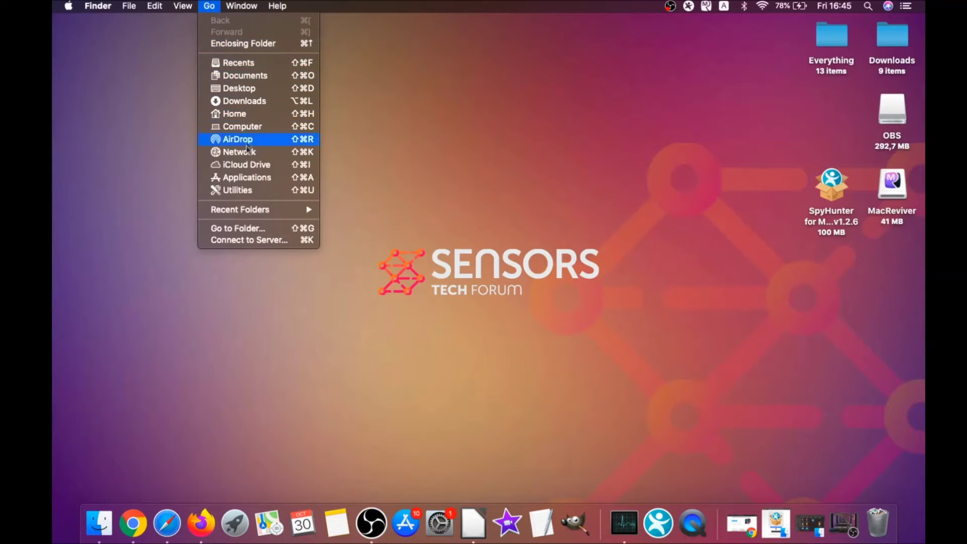
{"action": "left_click", "coordinate": [253, 191]}
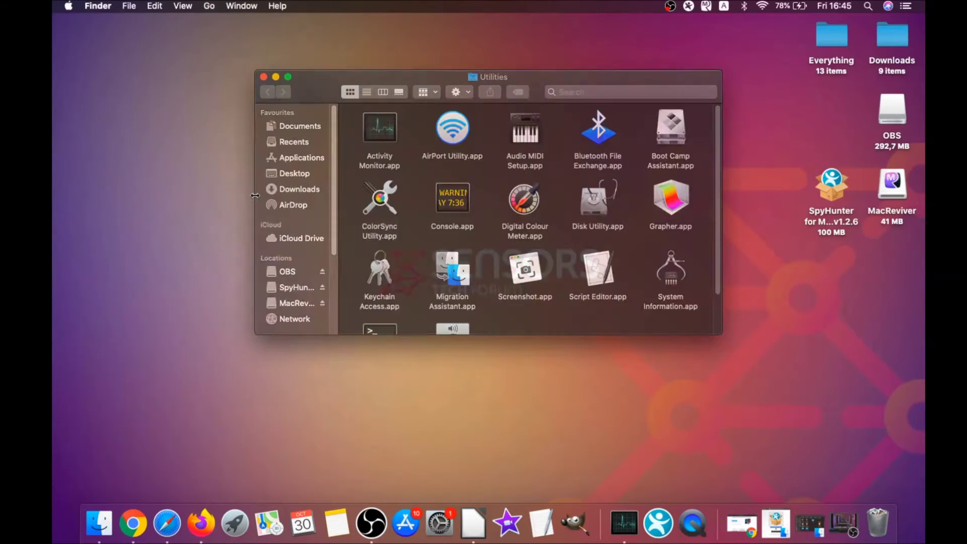
{"action": "double_click", "coordinate": [380, 134]}
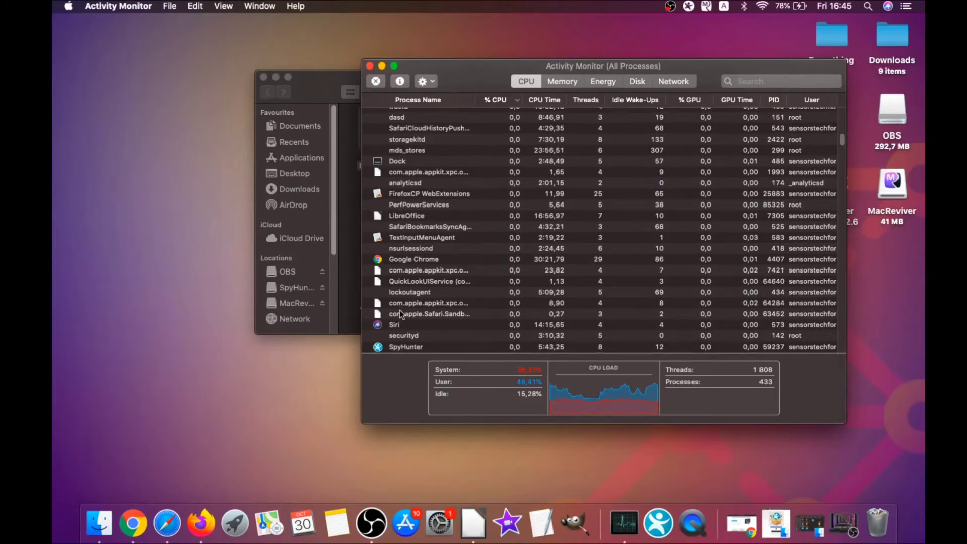
Force-quit the lsd process in Activity Monitor.
{"action": "scroll", "coordinate": [400, 310], "scroll_direction": "down", "scroll_amount": 5}
{"action": "scroll", "coordinate": [403, 304], "scroll_direction": "up", "scroll_amount": 5}
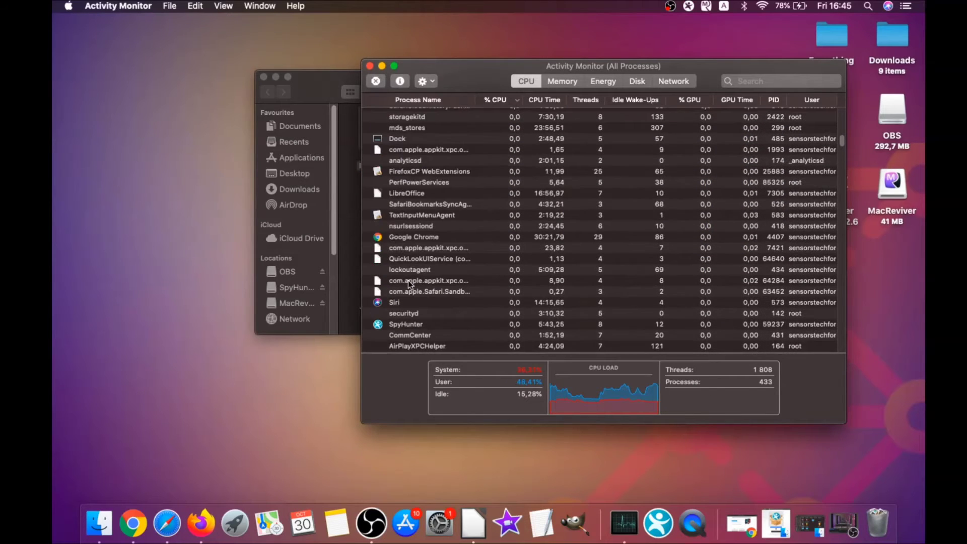
{"action": "scroll", "coordinate": [408, 279], "scroll_direction": "up", "scroll_amount": 5}
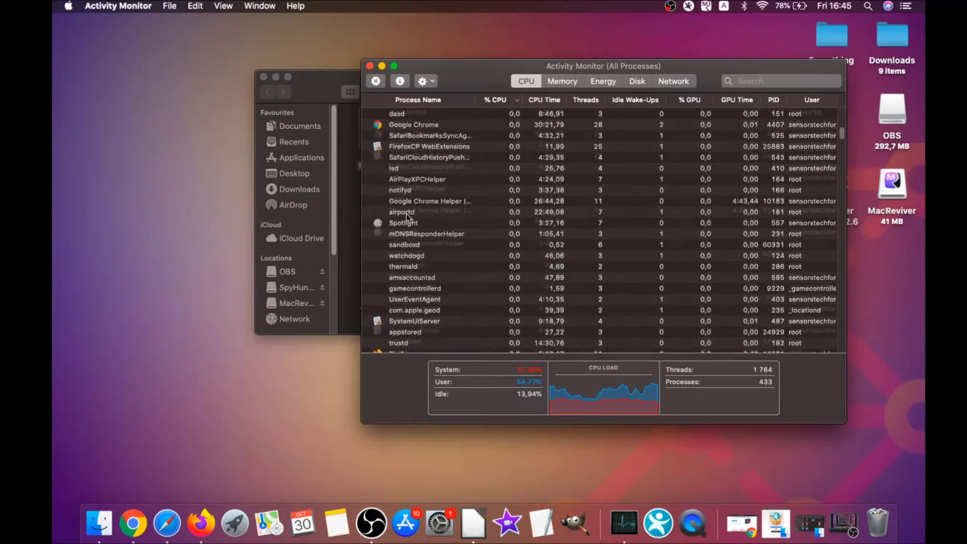
{"action": "left_click", "coordinate": [404, 207]}
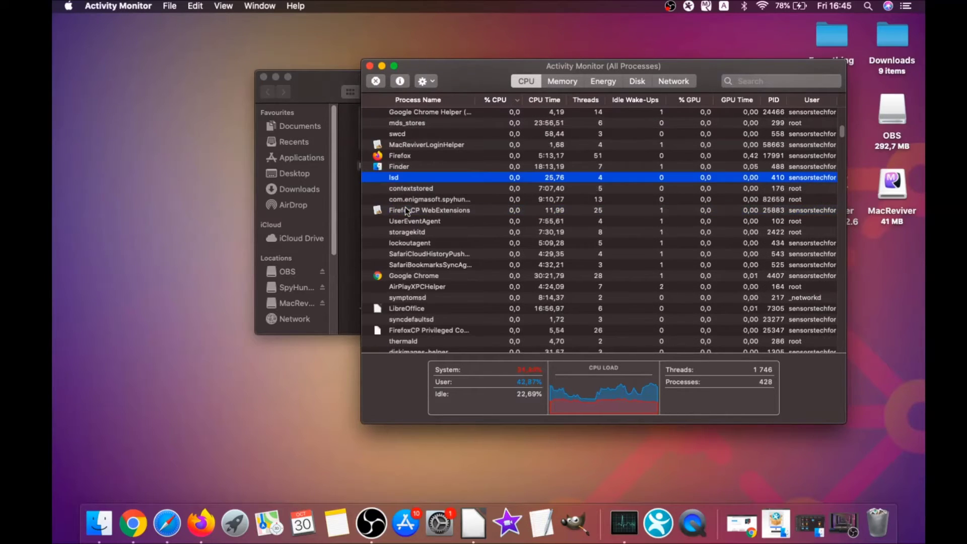
{"action": "left_click", "coordinate": [376, 81]}
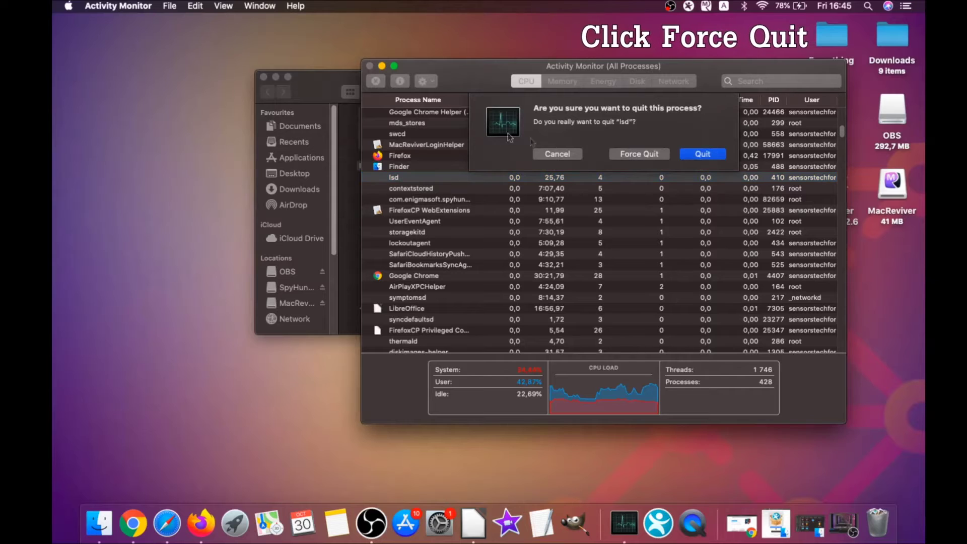
{"action": "left_click", "coordinate": [643, 154]}
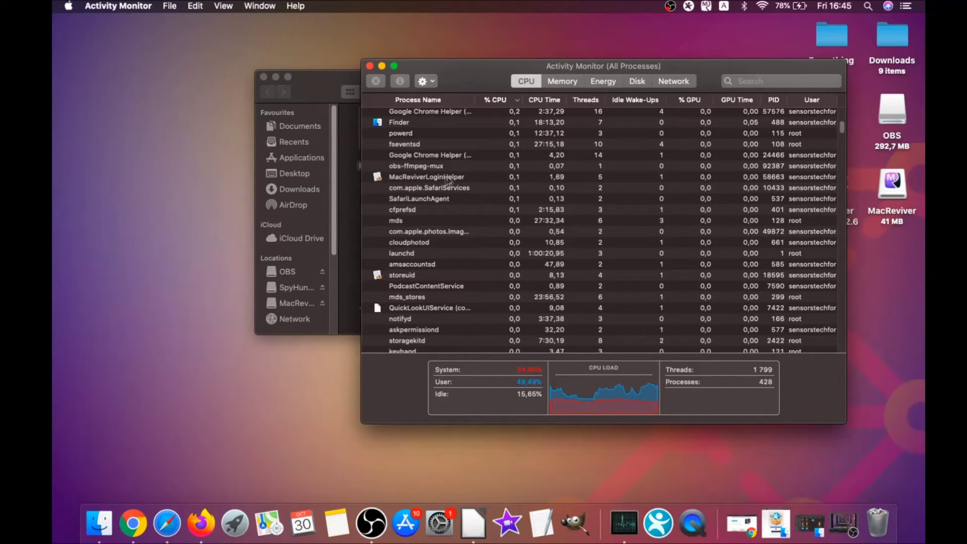
Force-quit MacReviverLoginHelper, then close Activity Monitor and the Utilities window.
{"action": "left_click", "coordinate": [445, 179]}
{"action": "left_click", "coordinate": [377, 82]}
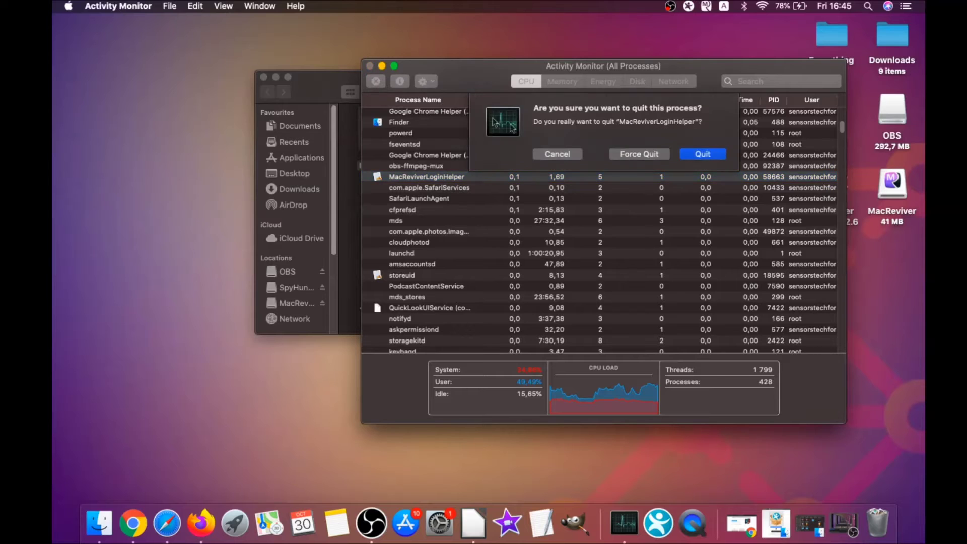
{"action": "left_click", "coordinate": [628, 155]}
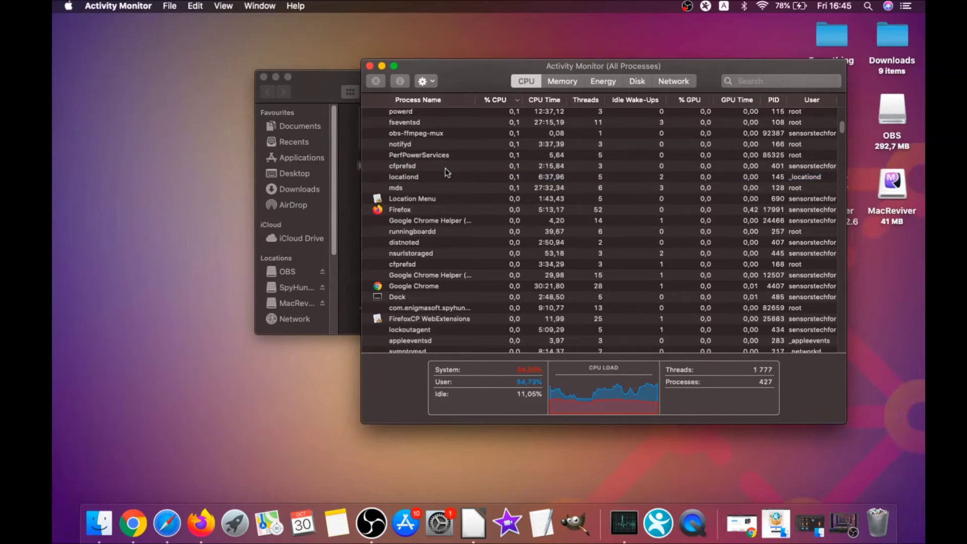
{"action": "scroll", "coordinate": [445, 172], "scroll_direction": "up", "scroll_amount": 5}
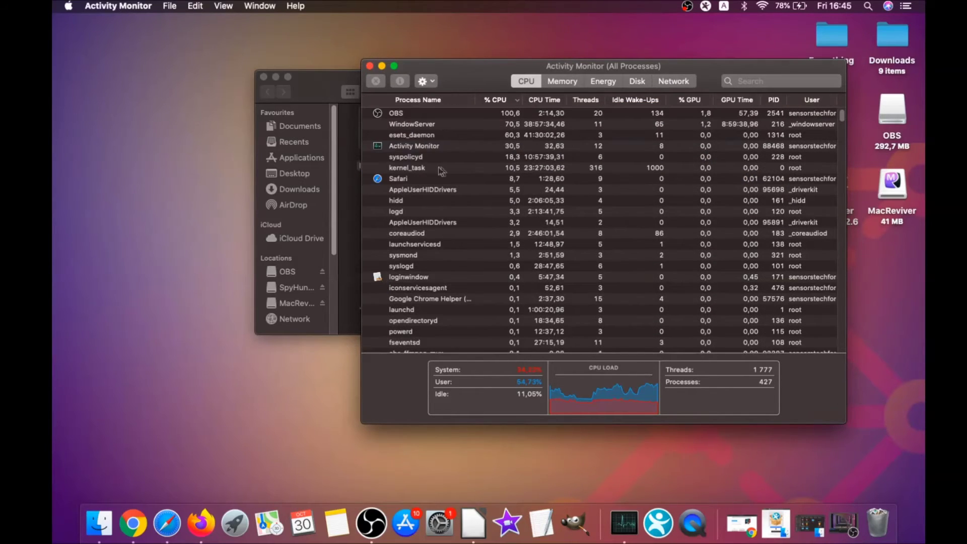
{"action": "left_click", "coordinate": [369, 66]}
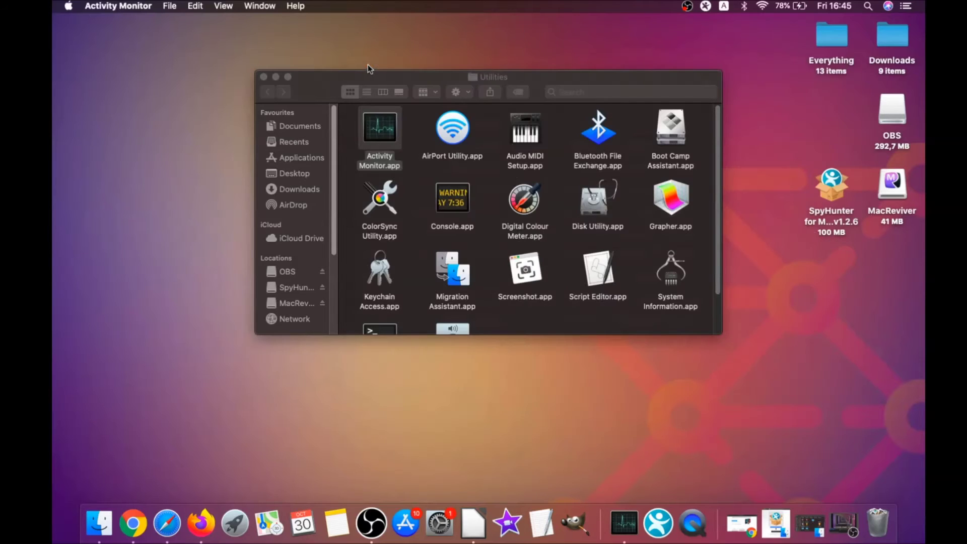
{"action": "left_click", "coordinate": [262, 77]}
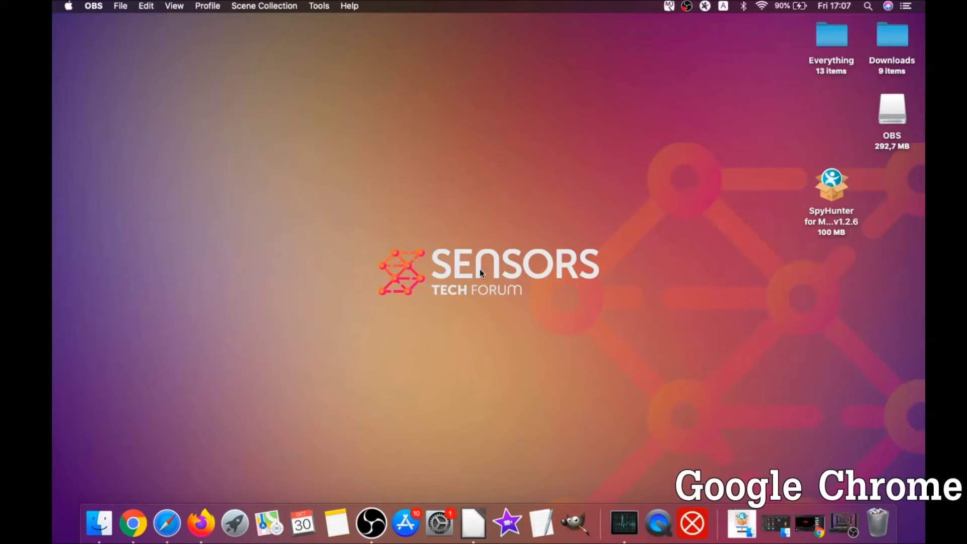
Bring Chrome forward and enter about://settings/clearBrowserData as the address.
{"action": "left_click", "coordinate": [133, 523]}
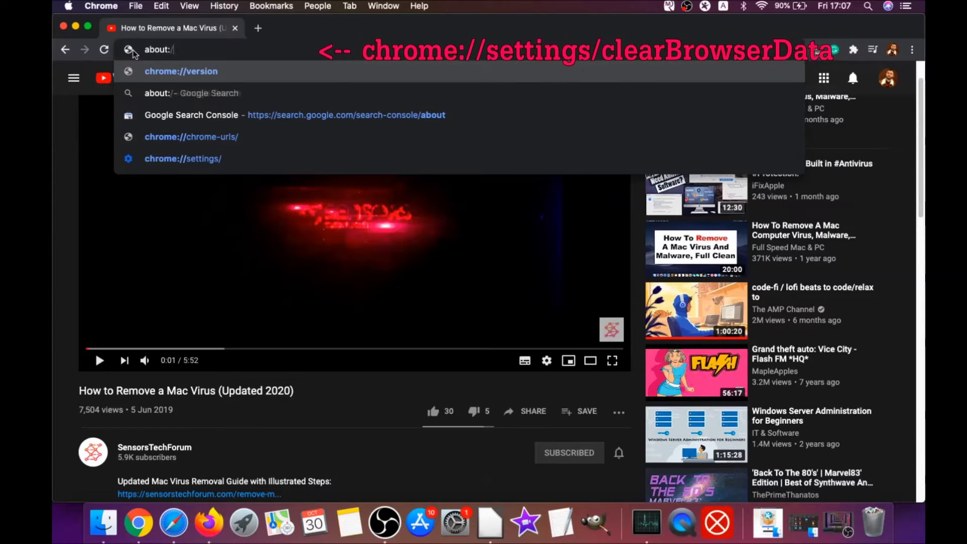
{"action": "type", "text": "/settings"}
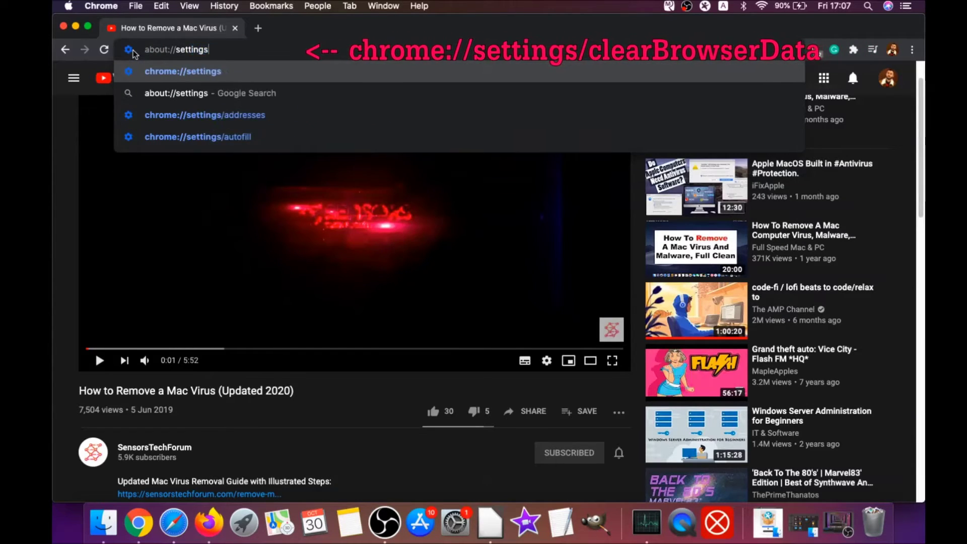
{"action": "type", "text": "/clear"}
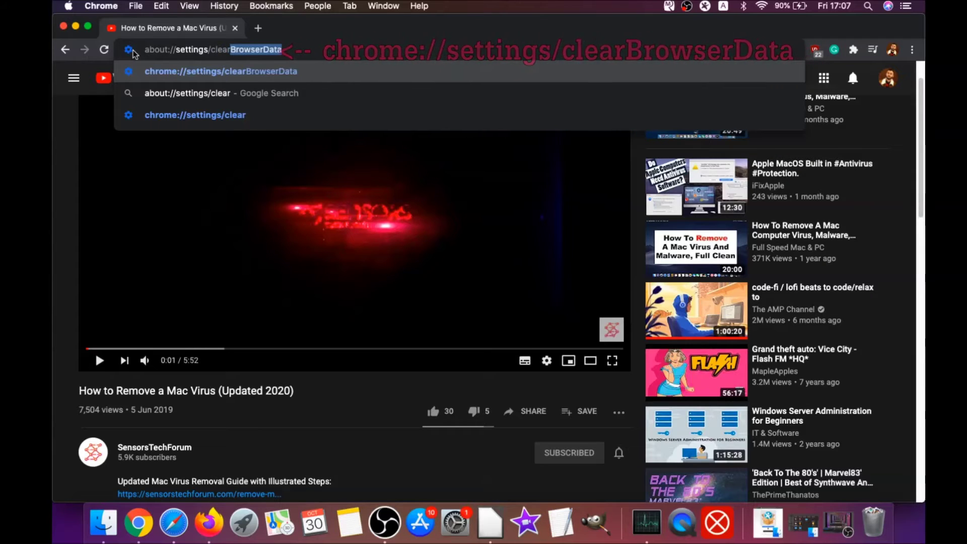
{"action": "type", "text": "BrowserData"}
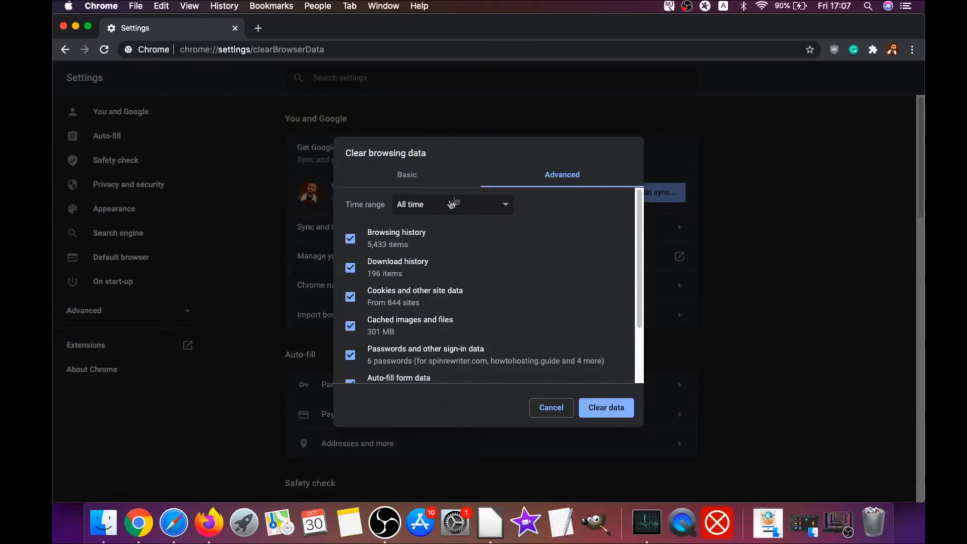
Set the time range to All time, untick Passwords and other sign-in data, and clear data.
{"action": "left_click", "coordinate": [452, 204]}
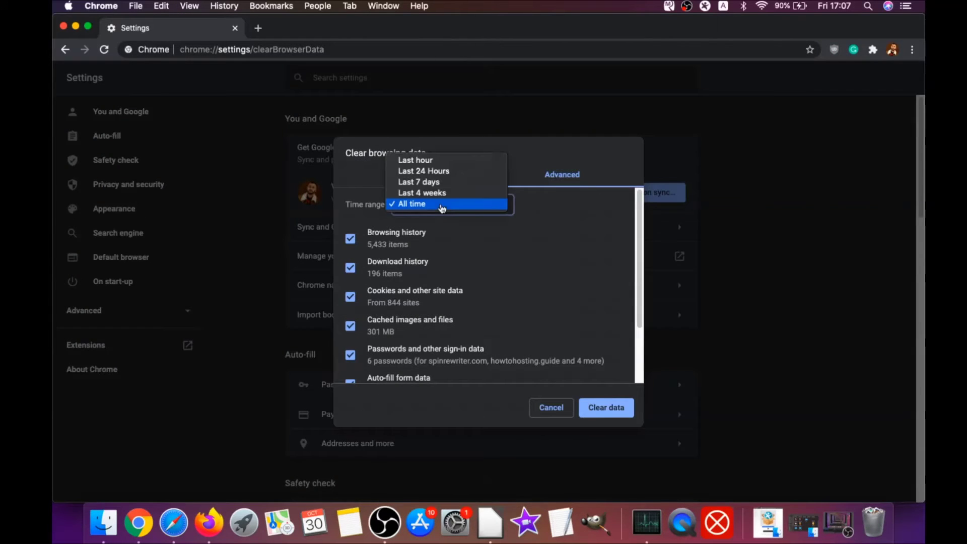
{"action": "left_click", "coordinate": [412, 204]}
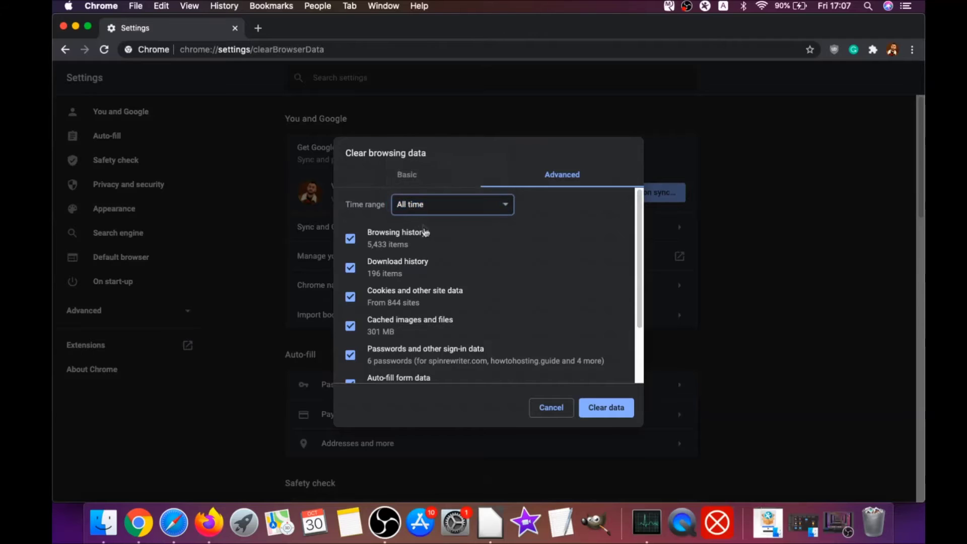
{"action": "scroll", "coordinate": [403, 252], "scroll_direction": "down", "scroll_amount": 3}
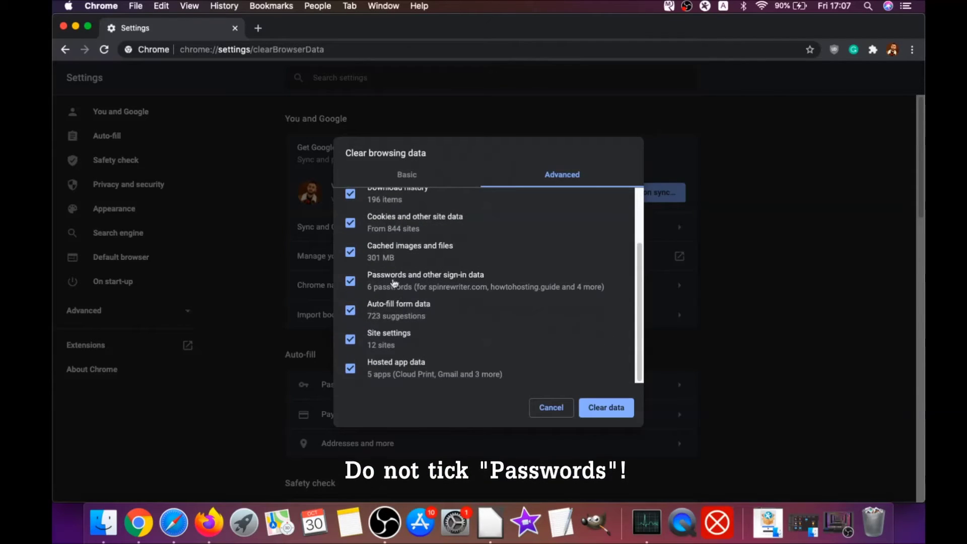
{"action": "left_click", "coordinate": [350, 281]}
{"action": "scroll", "coordinate": [396, 261], "scroll_direction": "up", "scroll_amount": 3}
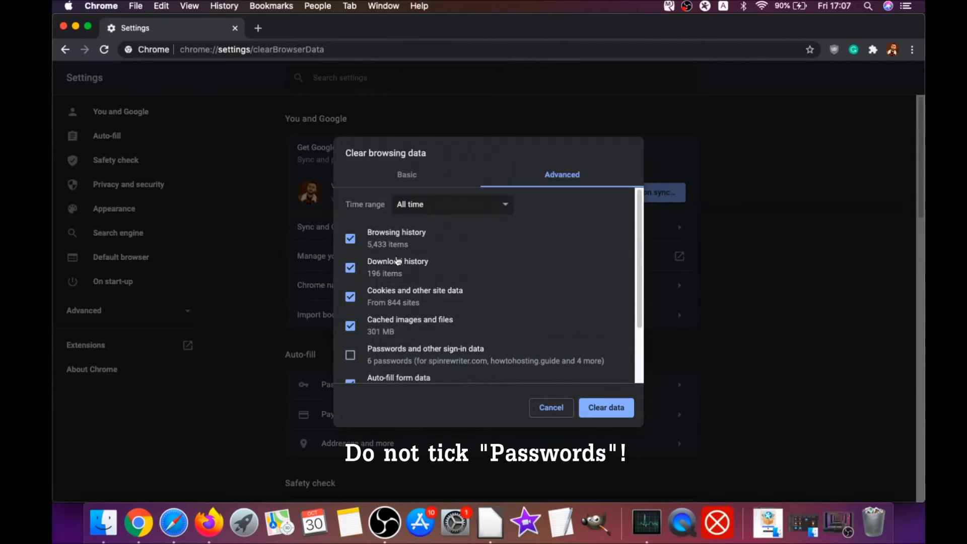
{"action": "scroll", "coordinate": [384, 297], "scroll_direction": "down", "scroll_amount": 3}
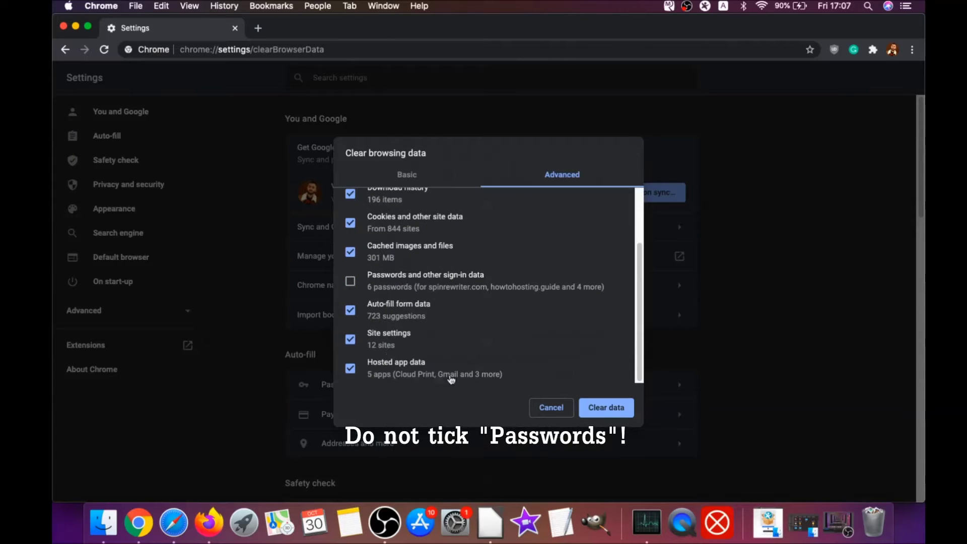
{"action": "left_click", "coordinate": [600, 408]}
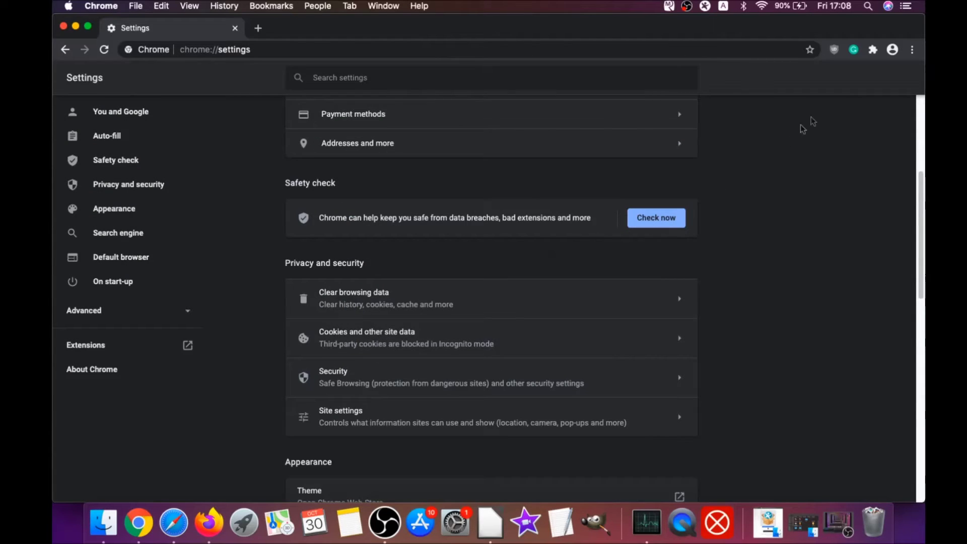
Remove the uBlock Origin extension from Chrome's Extensions page and minimise the browser.
{"action": "left_click", "coordinate": [912, 50]}
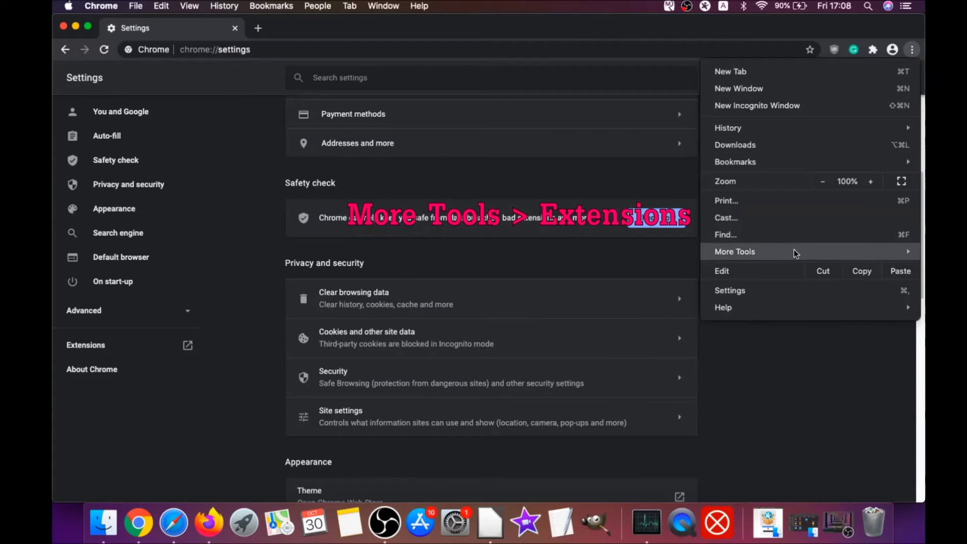
{"action": "mouse_move", "coordinate": [794, 250]}
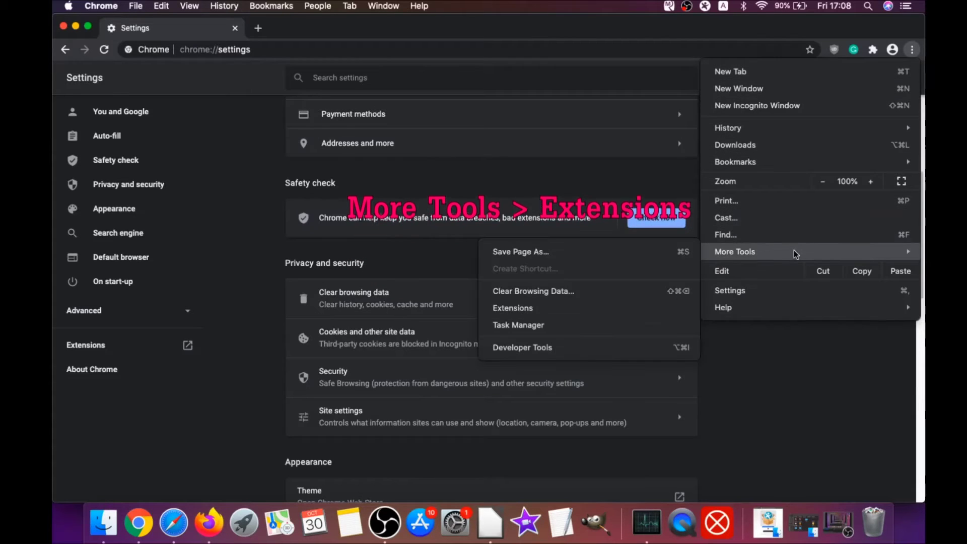
{"action": "left_click", "coordinate": [546, 307]}
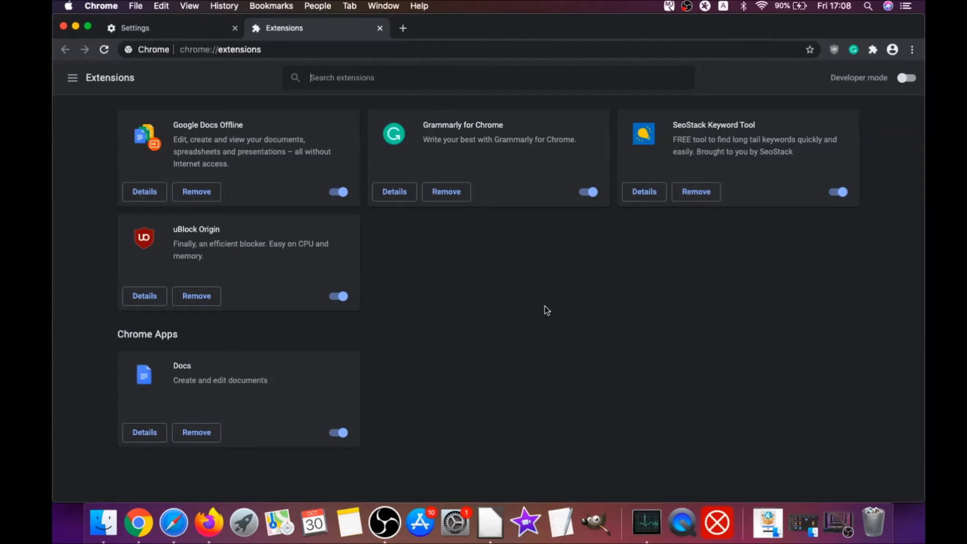
{"action": "left_click", "coordinate": [190, 298]}
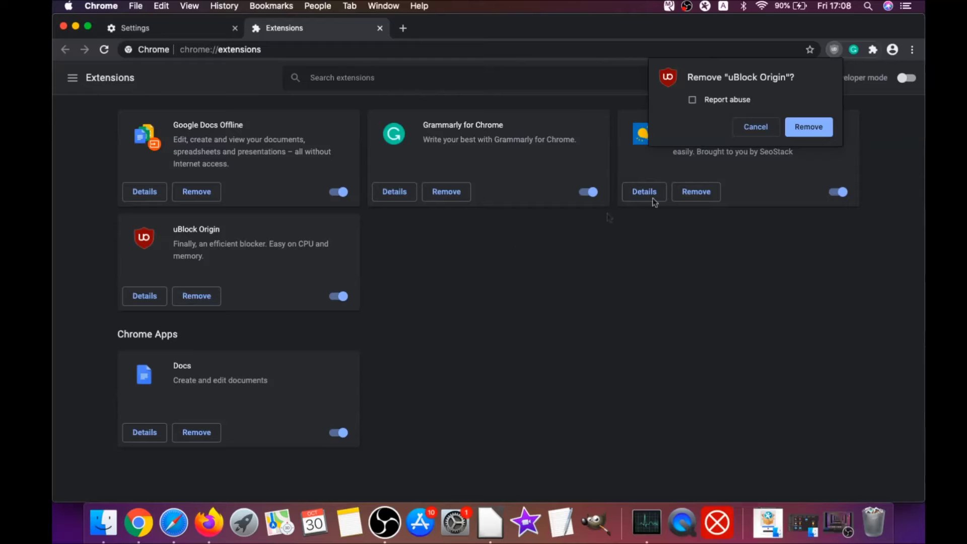
{"action": "left_click", "coordinate": [821, 126]}
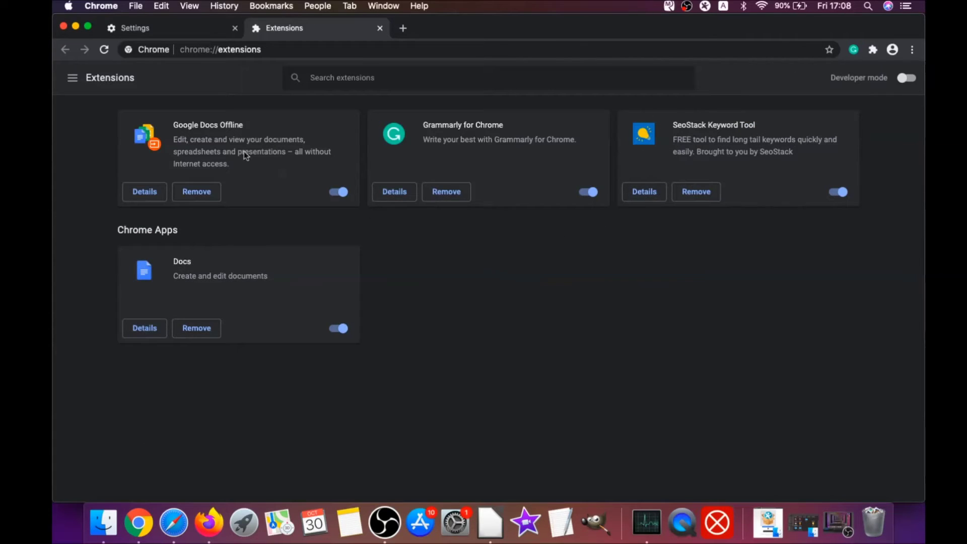
{"action": "left_click", "coordinate": [76, 26]}
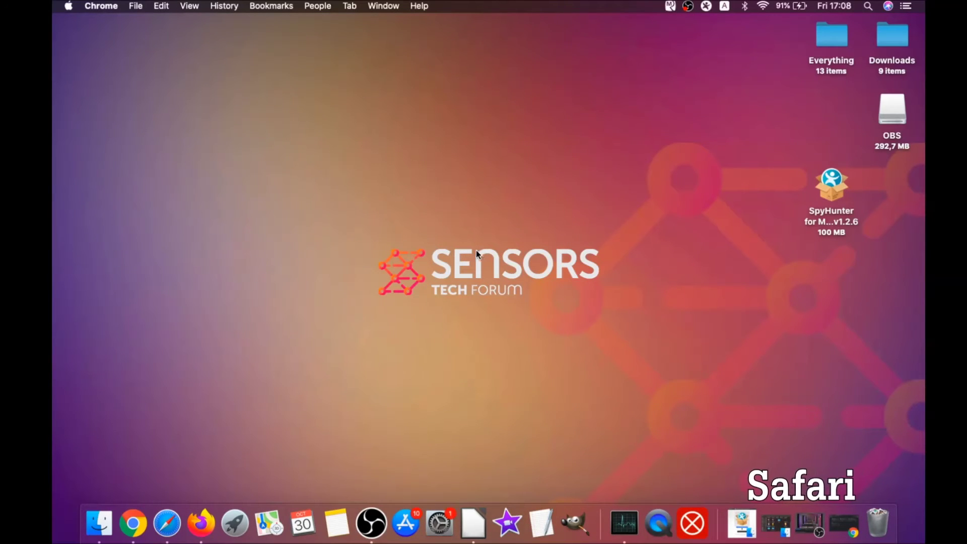
In Safari's preferences, reset the hijacked homepage to apple.com.
{"action": "left_click", "coordinate": [167, 523]}
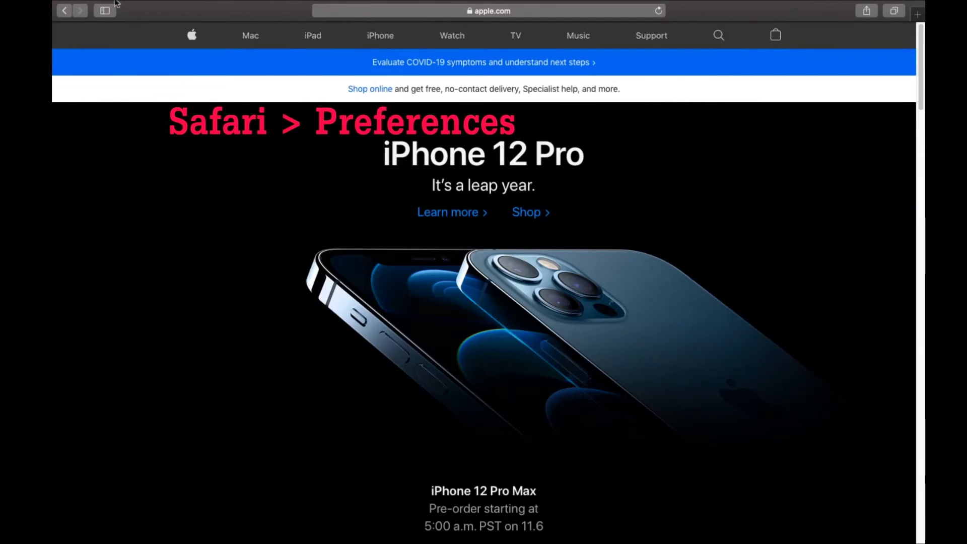
{"action": "mouse_move", "coordinate": [117, 2]}
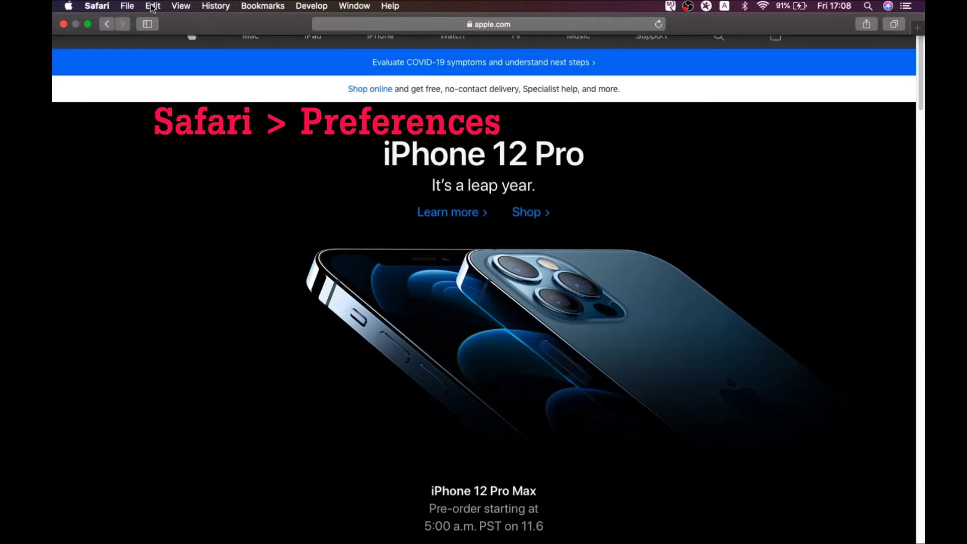
{"action": "left_click", "coordinate": [96, 6]}
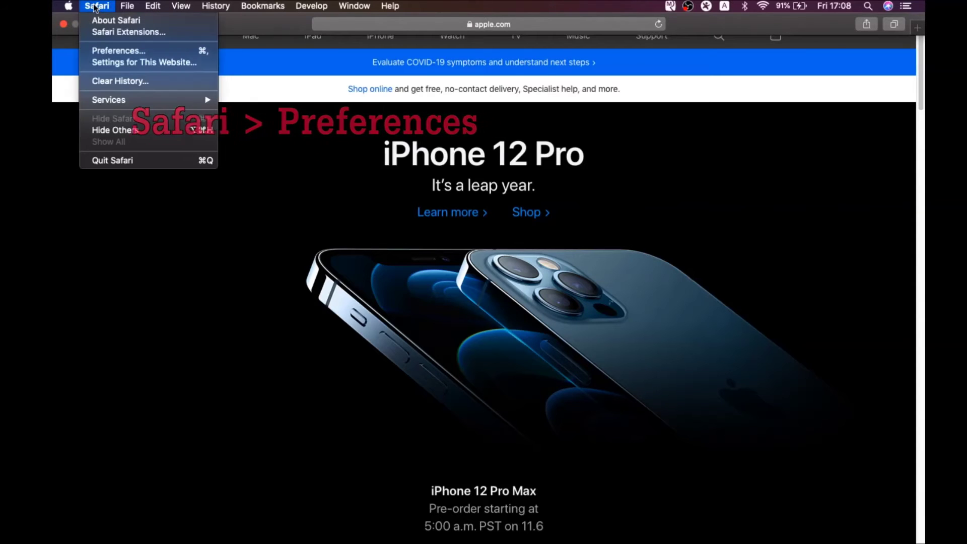
{"action": "left_click", "coordinate": [122, 52]}
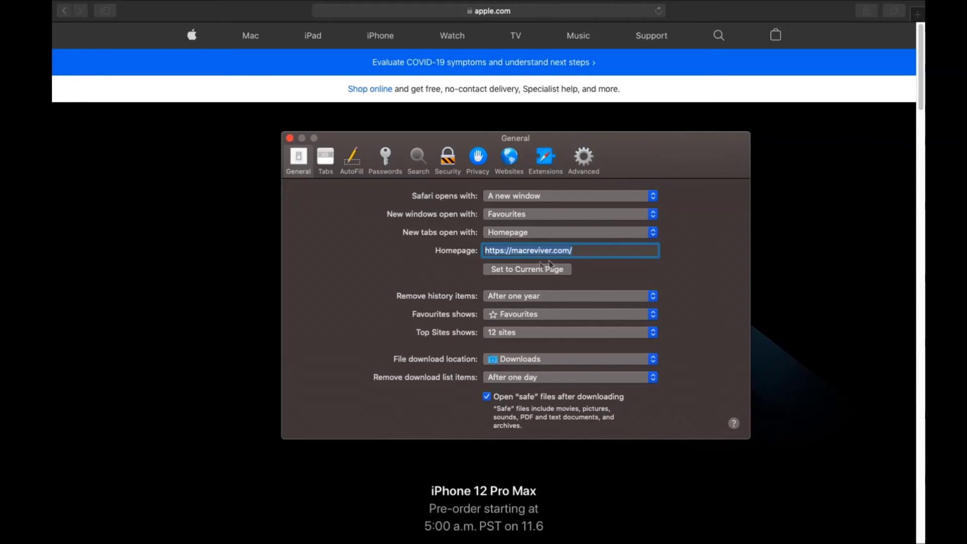
{"action": "left_click", "coordinate": [574, 250]}
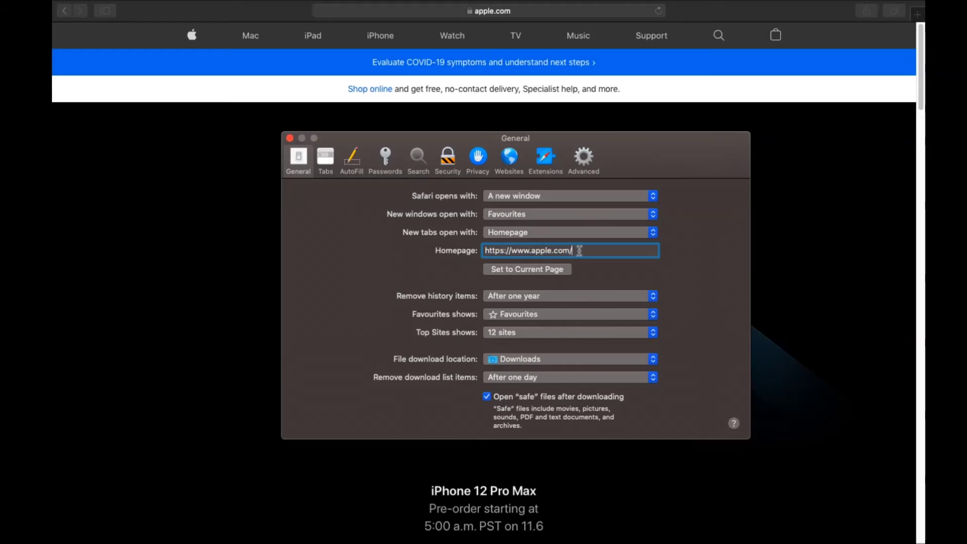
Make Google Safari's search engine instead of Yahoo.
{"action": "left_click", "coordinate": [418, 158]}
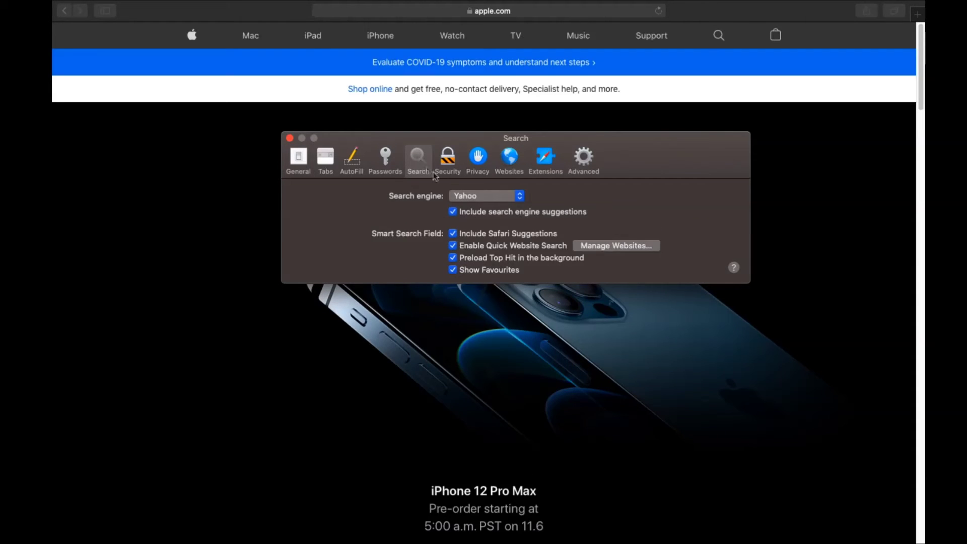
{"action": "left_click", "coordinate": [466, 196]}
{"action": "left_click", "coordinate": [472, 218]}
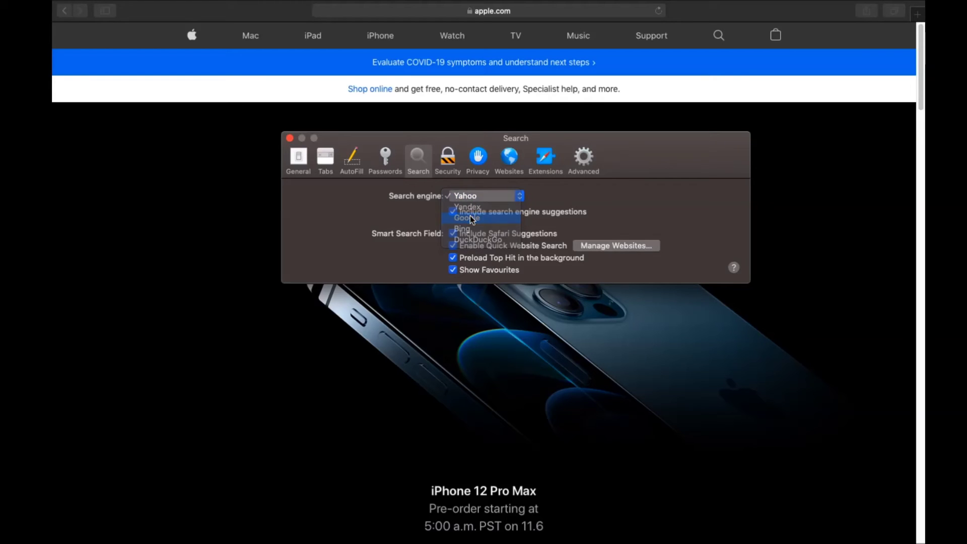
Try to uninstall the Porn Block Plus extension and reveal its app in Finder.
{"action": "left_click", "coordinate": [538, 167]}
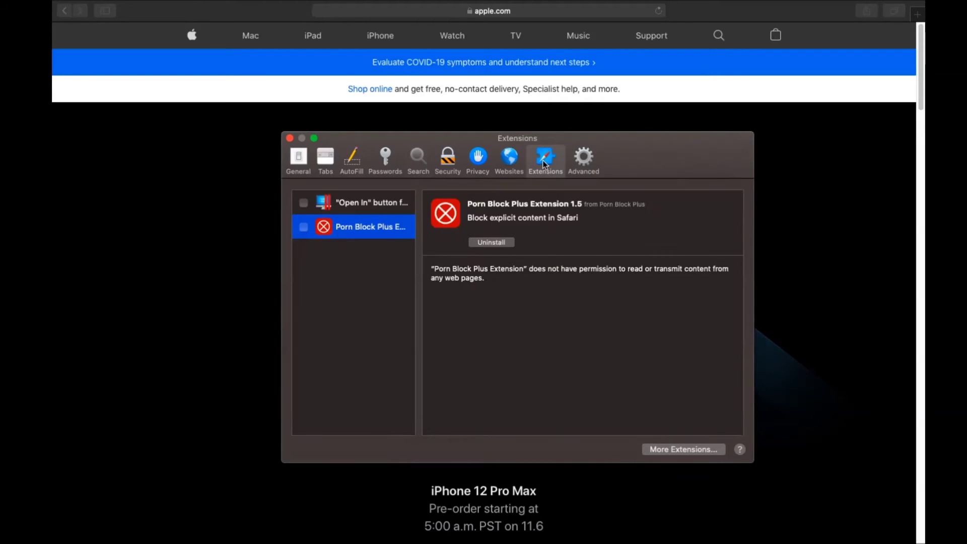
{"action": "left_click", "coordinate": [488, 243]}
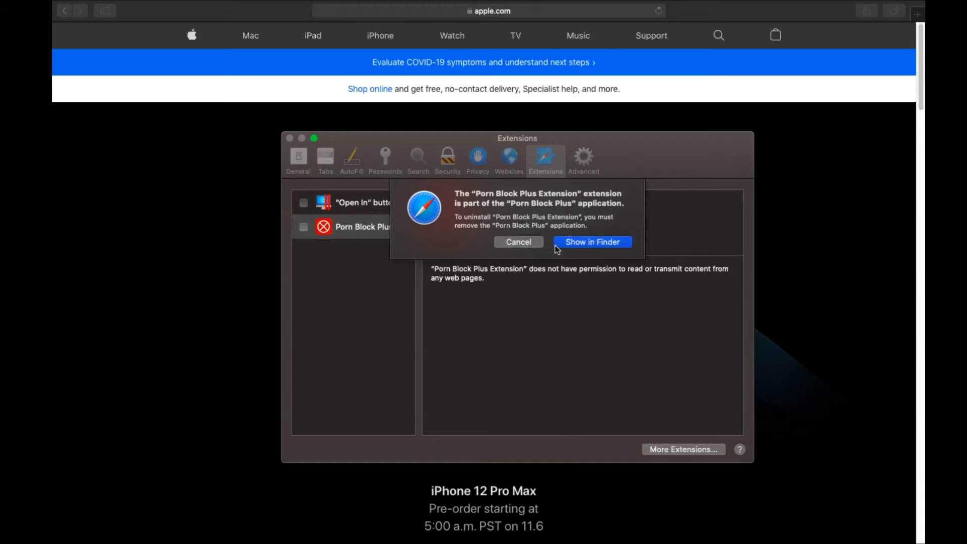
{"action": "left_click", "coordinate": [558, 244]}
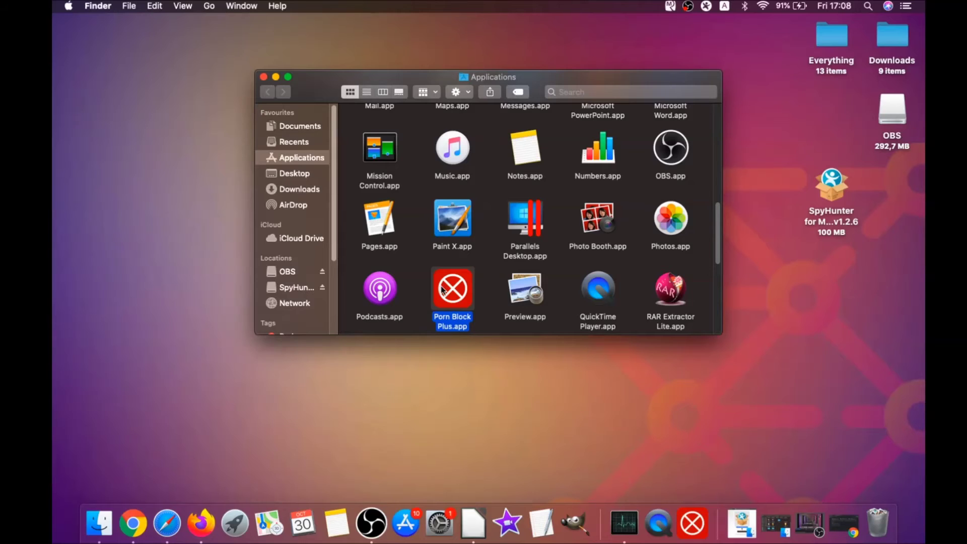
Drag Porn Block Plus.app to the Bin and authorise it with the admin password.
{"action": "left_click_drag", "start_coordinate": [442, 290], "coordinate": [877, 516]}
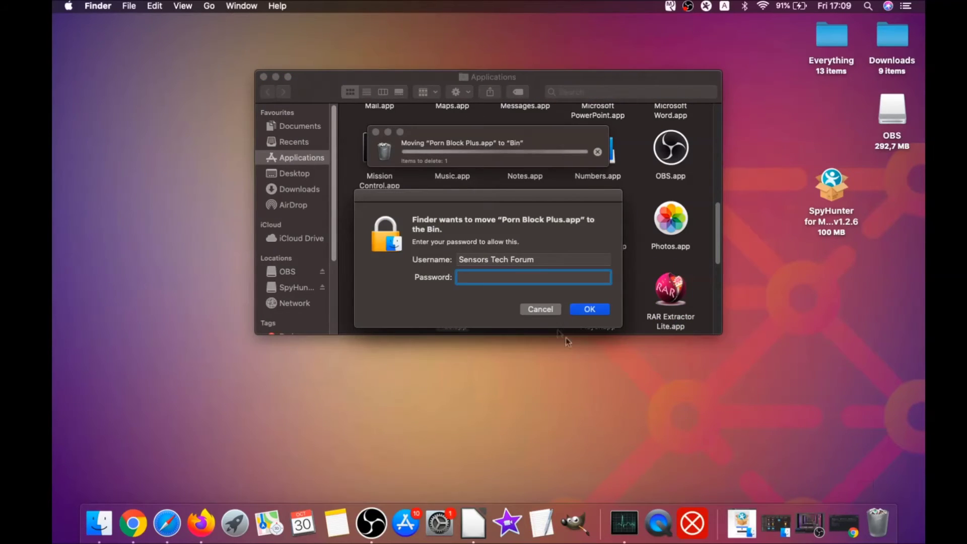
{"action": "type", "text": "••••"}
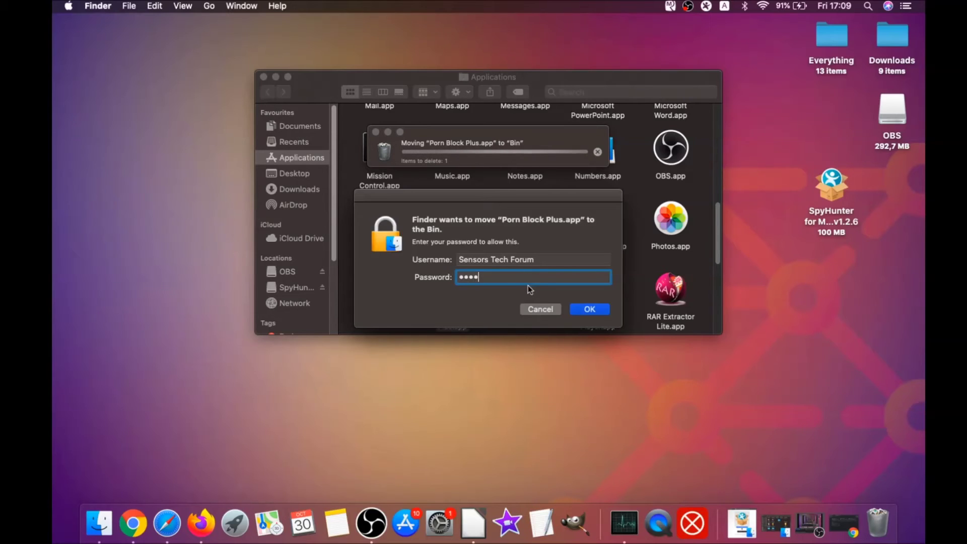
{"action": "type", "text": "•••"}
{"action": "left_click", "coordinate": [581, 309]}
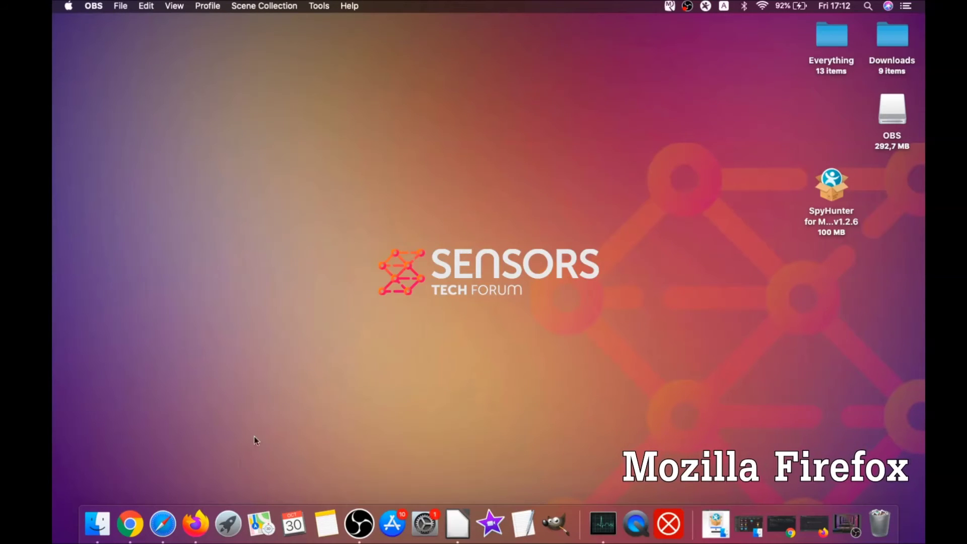
Launch Firefox and open its Add-ons Manager.
{"action": "left_click", "coordinate": [196, 523]}
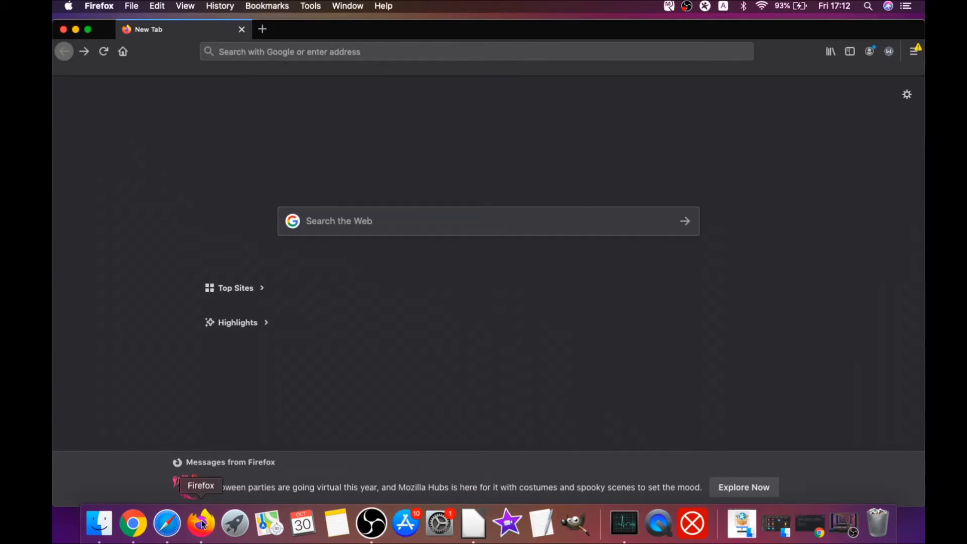
{"action": "left_click", "coordinate": [912, 53]}
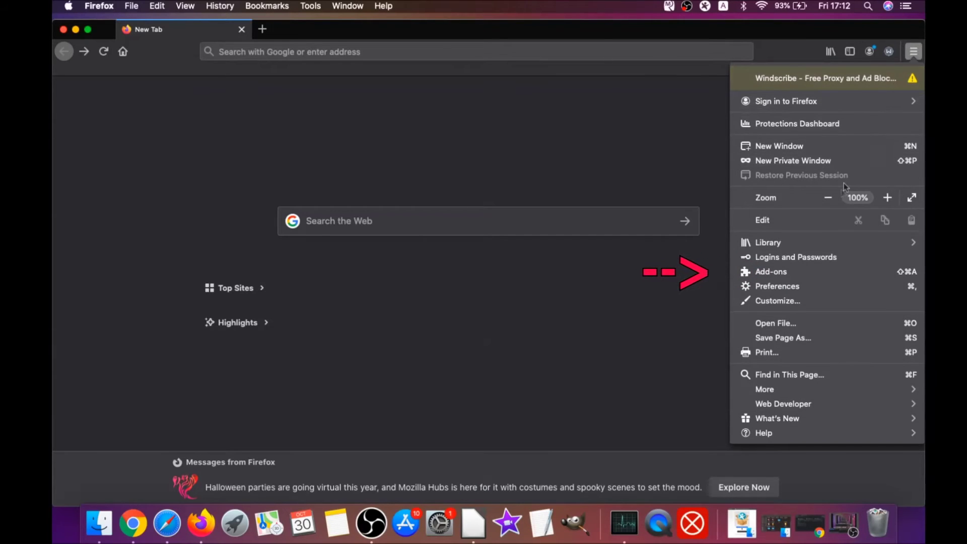
{"action": "left_click", "coordinate": [798, 274]}
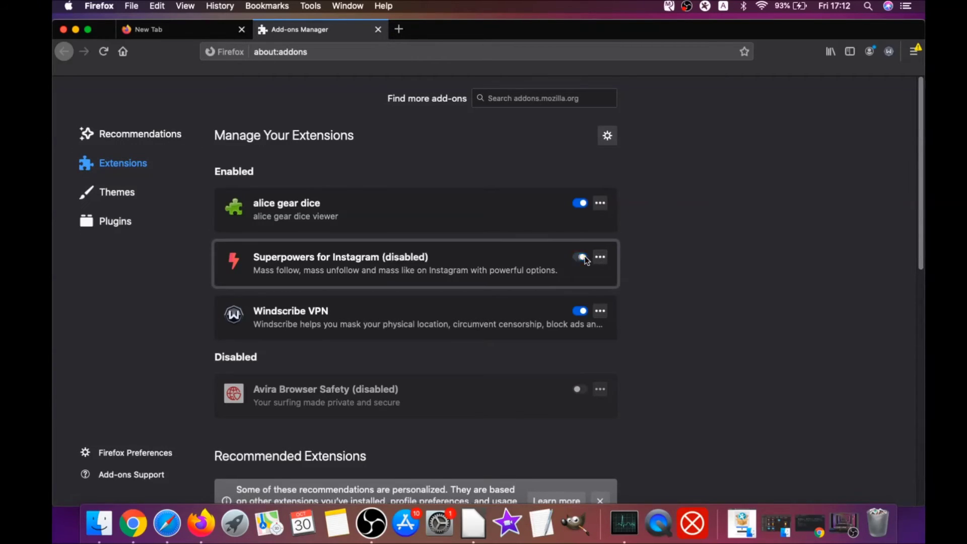
Remove the alice gear dice and Superpowers for Instagram extensions.
{"action": "left_click", "coordinate": [582, 203]}
{"action": "left_click", "coordinate": [599, 203]}
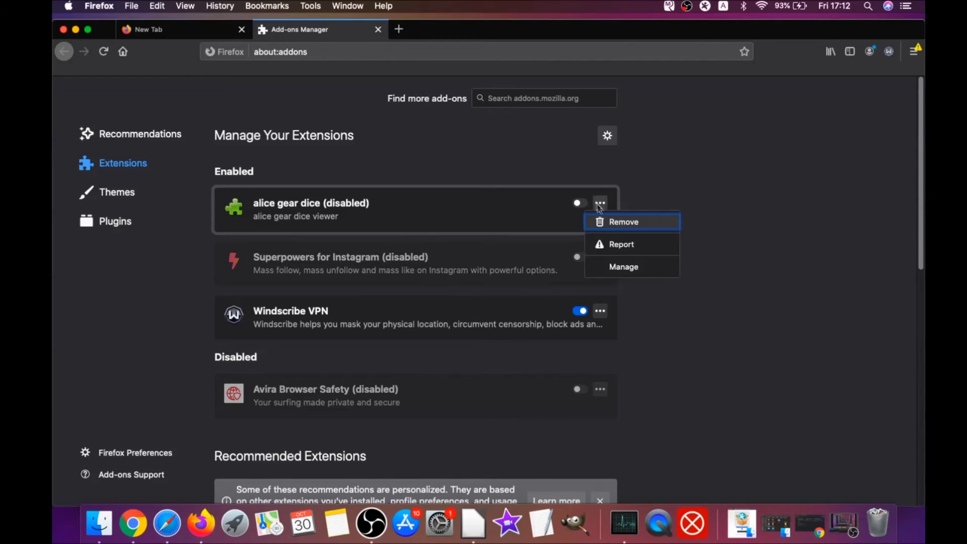
{"action": "left_click", "coordinate": [614, 225]}
{"action": "left_click", "coordinate": [553, 139]}
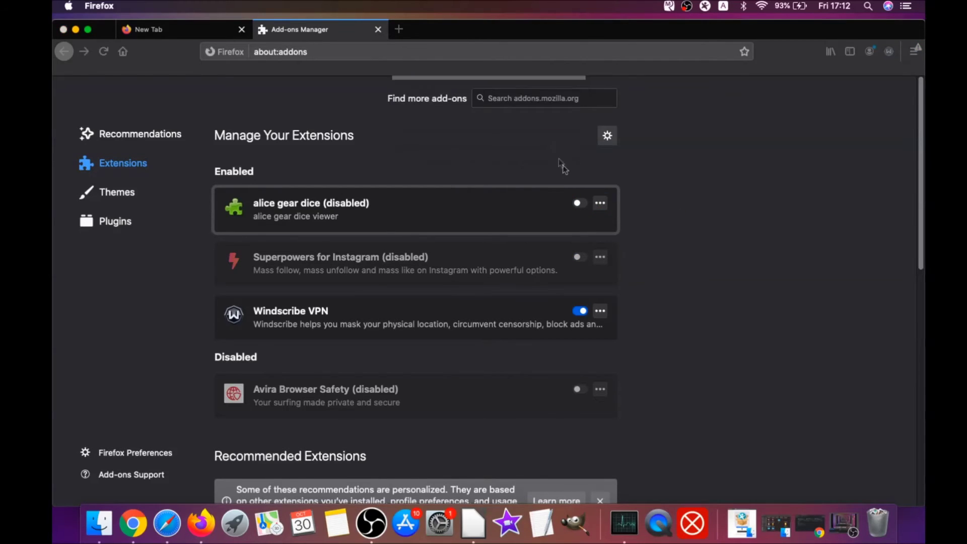
{"action": "left_click", "coordinate": [600, 242]}
{"action": "left_click", "coordinate": [610, 261]}
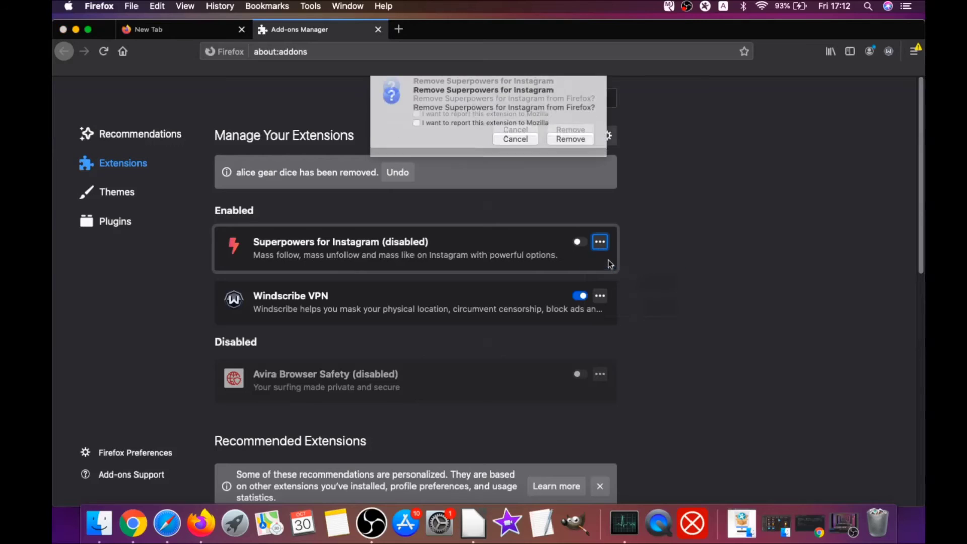
{"action": "left_click", "coordinate": [578, 139]}
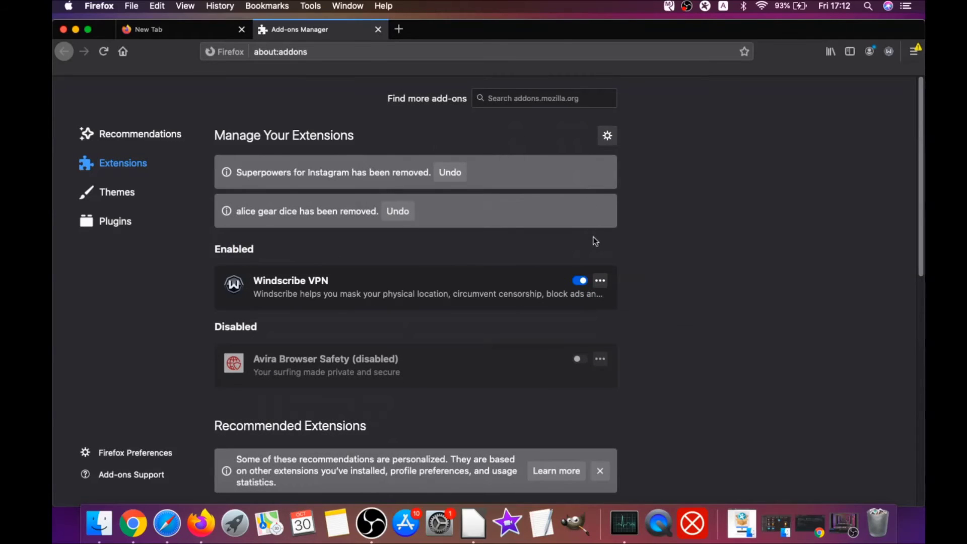
Refresh Firefox to default settings via about:support, then check the latest-version confirmation.
{"action": "left_click", "coordinate": [292, 52]}
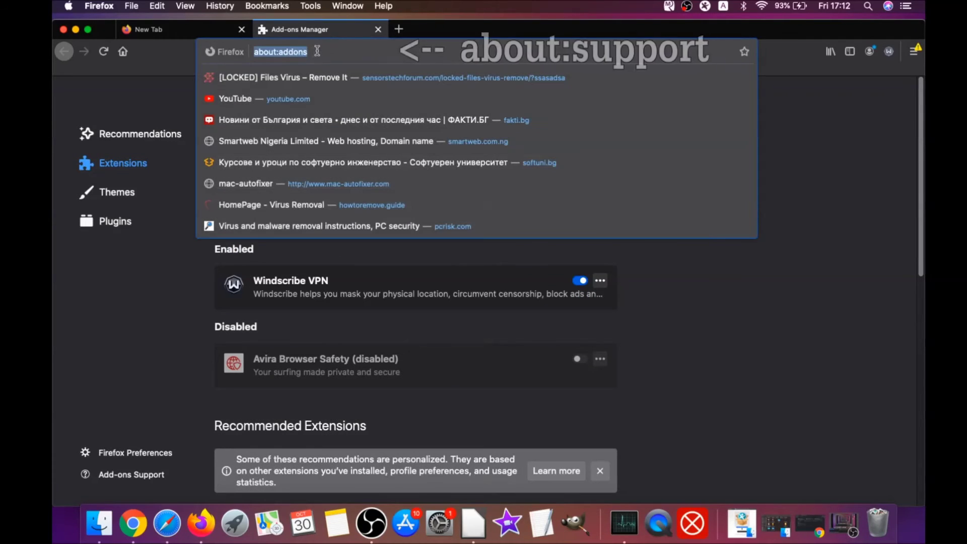
{"action": "type", "text": "a"}
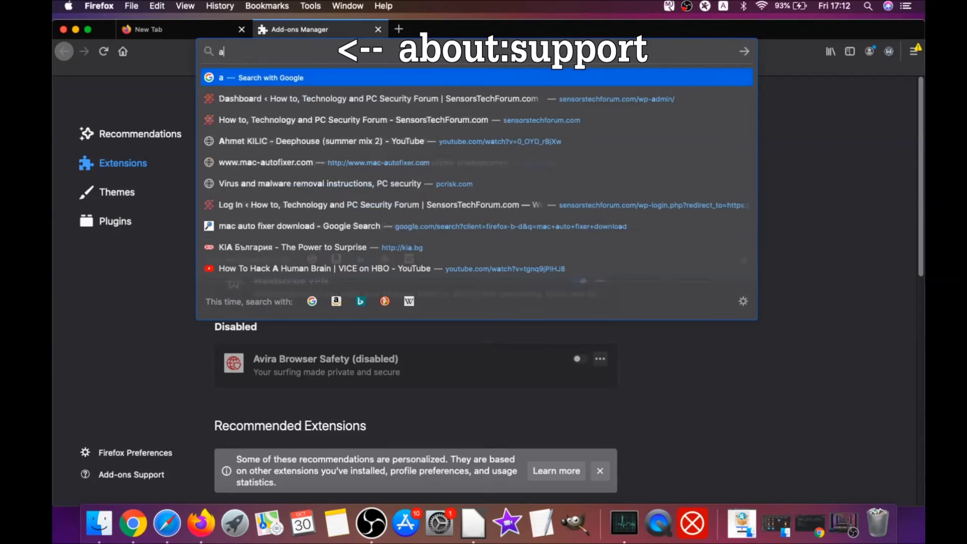
{"action": "type", "text": "bout:supp"}
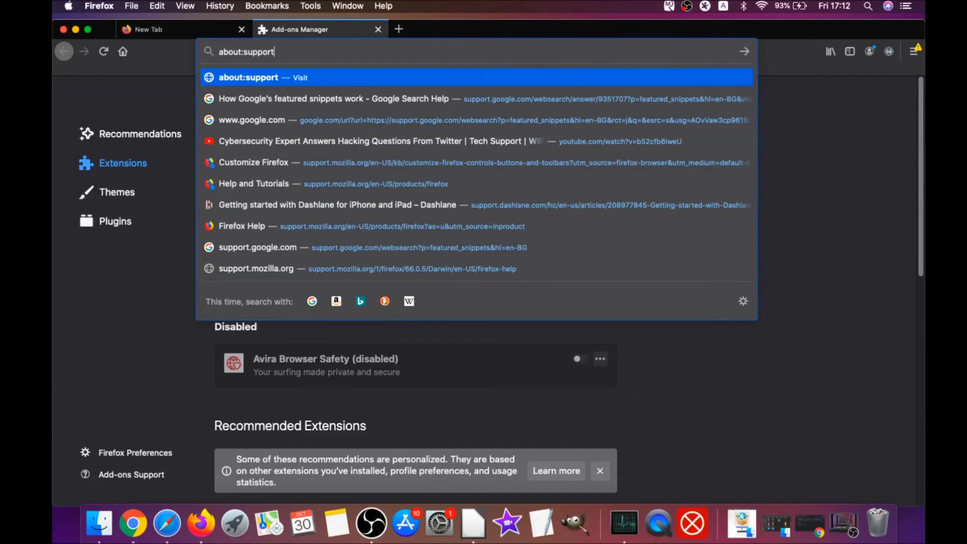
{"action": "type", "text": "ort"}
{"action": "key", "text": "Return"}
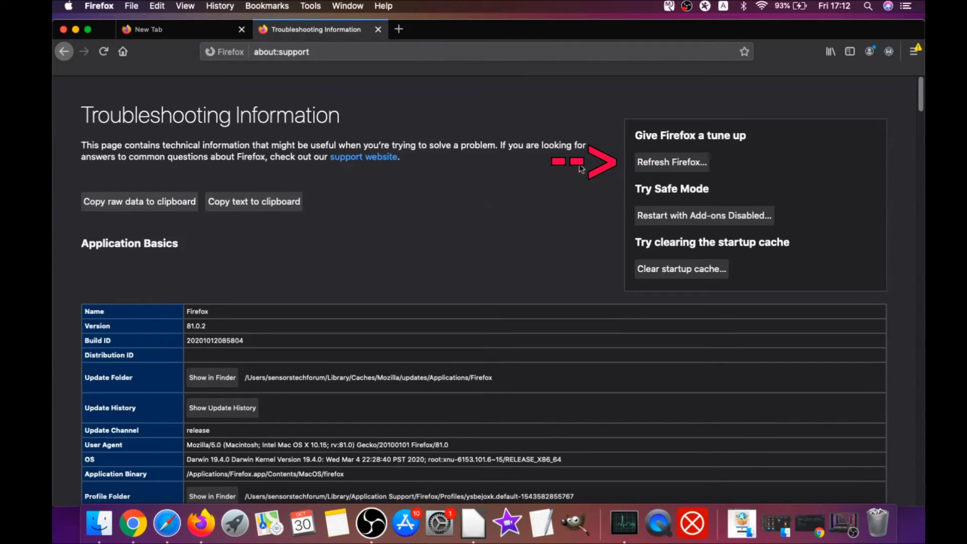
{"action": "left_click", "coordinate": [669, 163]}
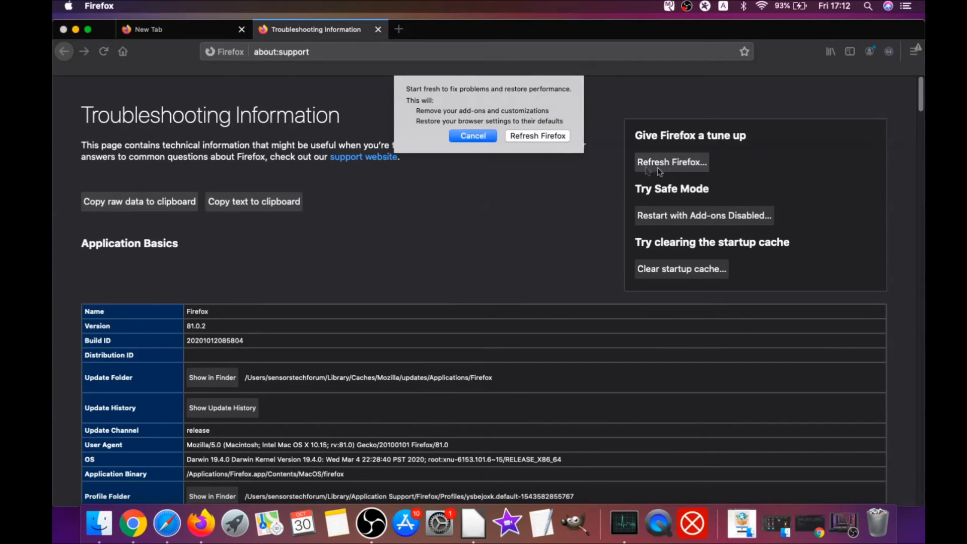
{"action": "left_click", "coordinate": [537, 137]}
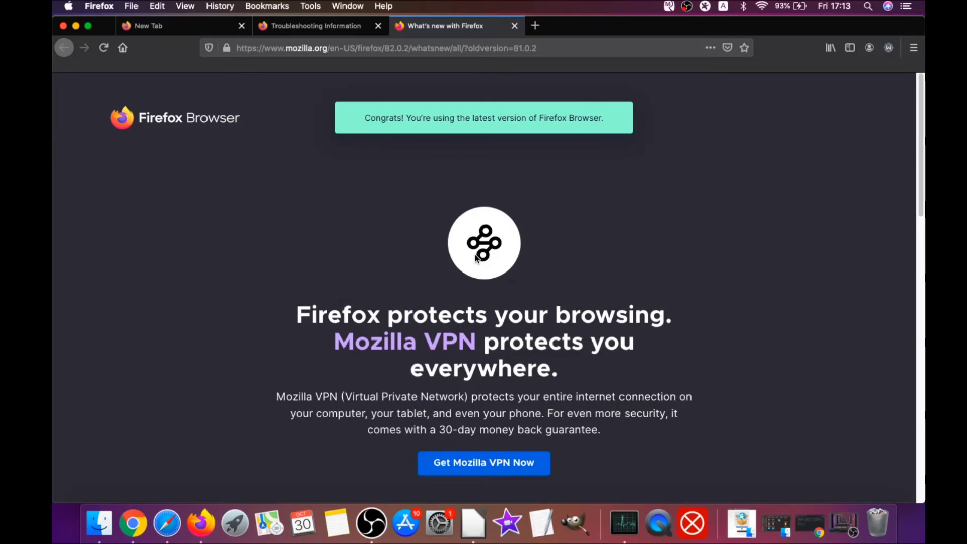
{"action": "left_click_drag", "start_coordinate": [374, 116], "coordinate": [600, 117]}
{"action": "scroll", "coordinate": [472, 252], "scroll_direction": "down", "scroll_amount": 4}
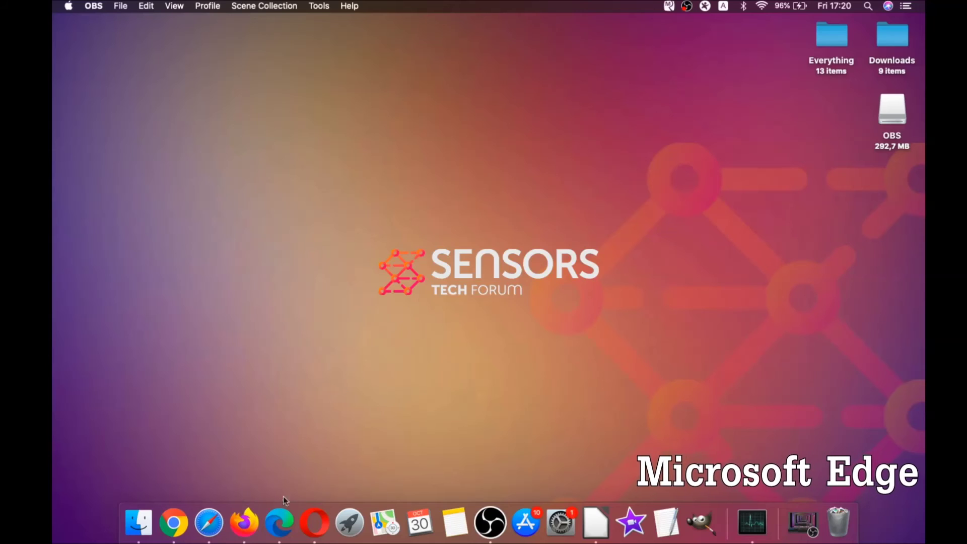
Clear Edge's all-time browsing data including autofill form data, then close Edge.
{"action": "left_click", "coordinate": [279, 519]}
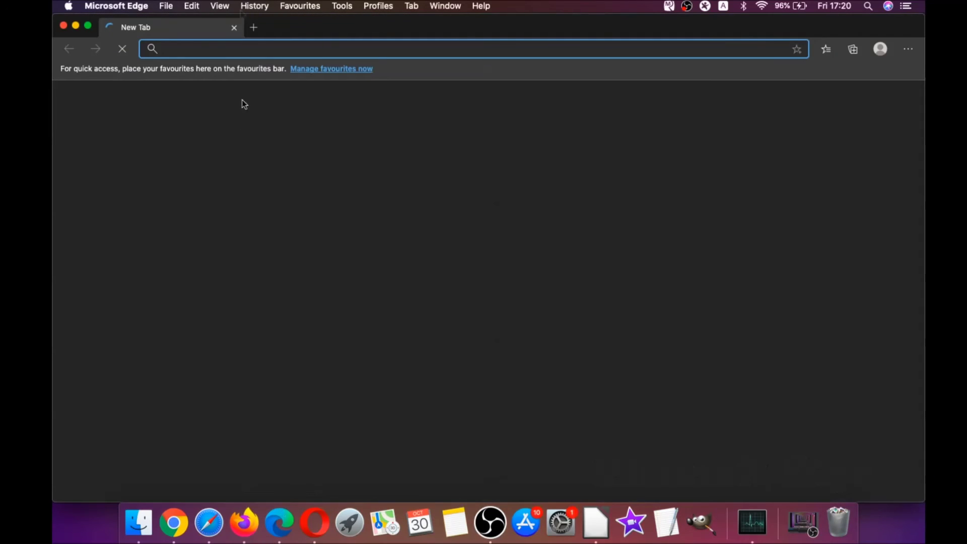
{"action": "type", "text": "edge"}
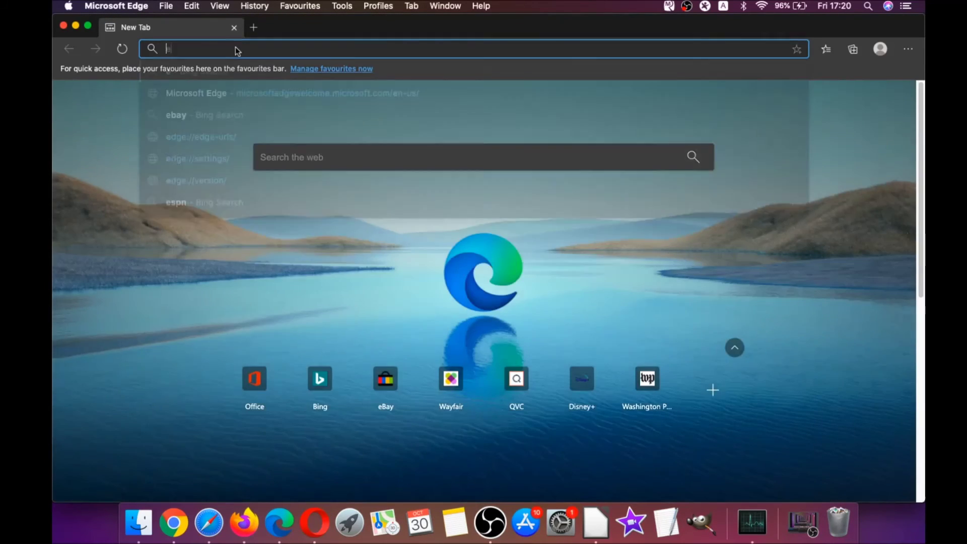
{"action": "type", "text": "://"}
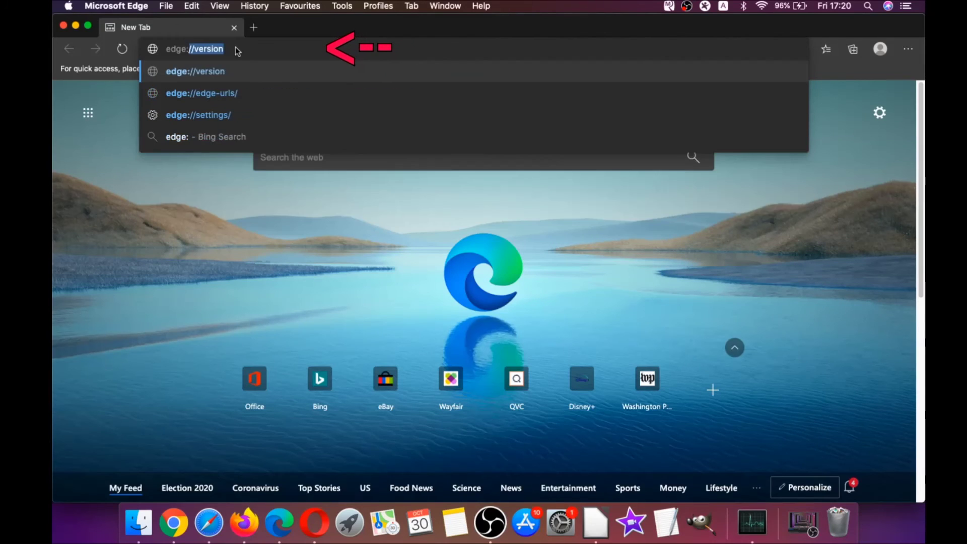
{"action": "type", "text": "settings"}
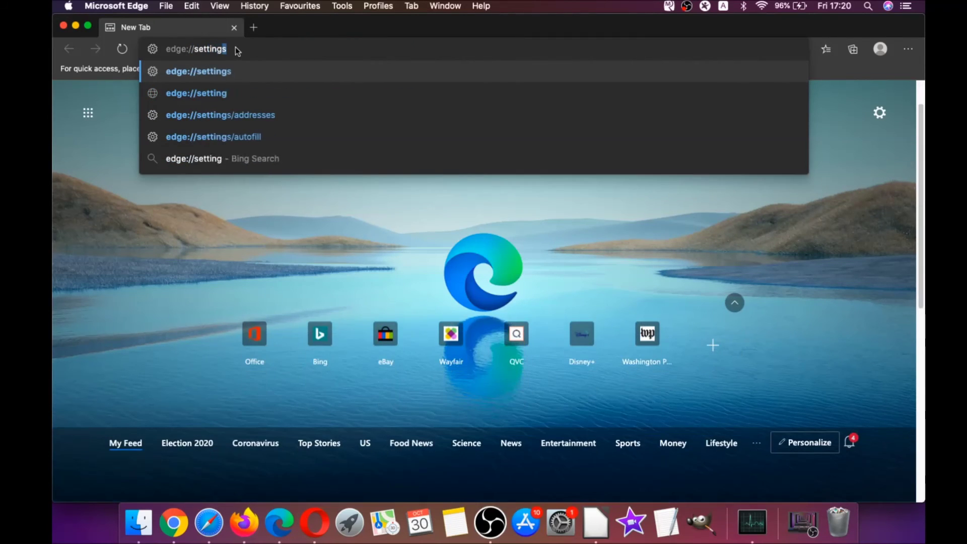
{"action": "type", "text": "/clearBrowserData"}
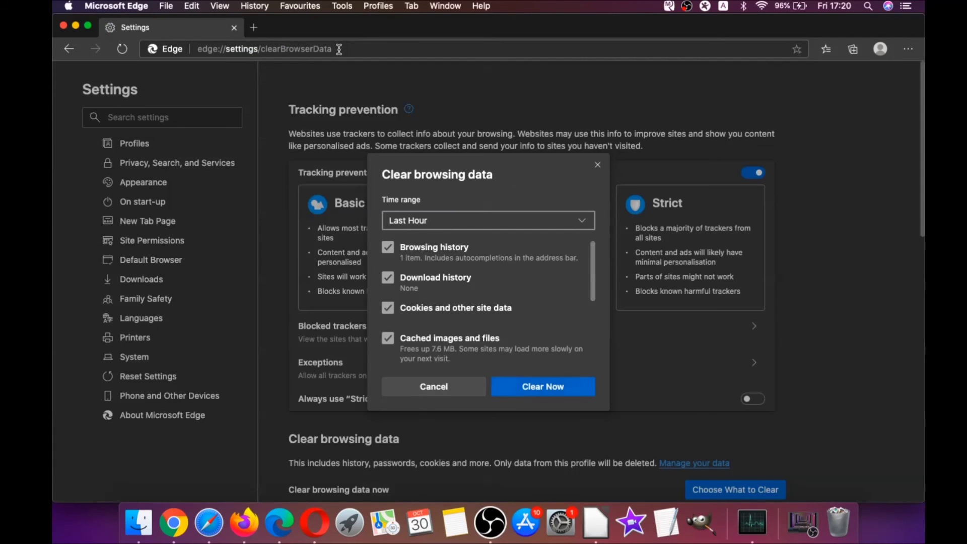
{"action": "left_click", "coordinate": [450, 223]}
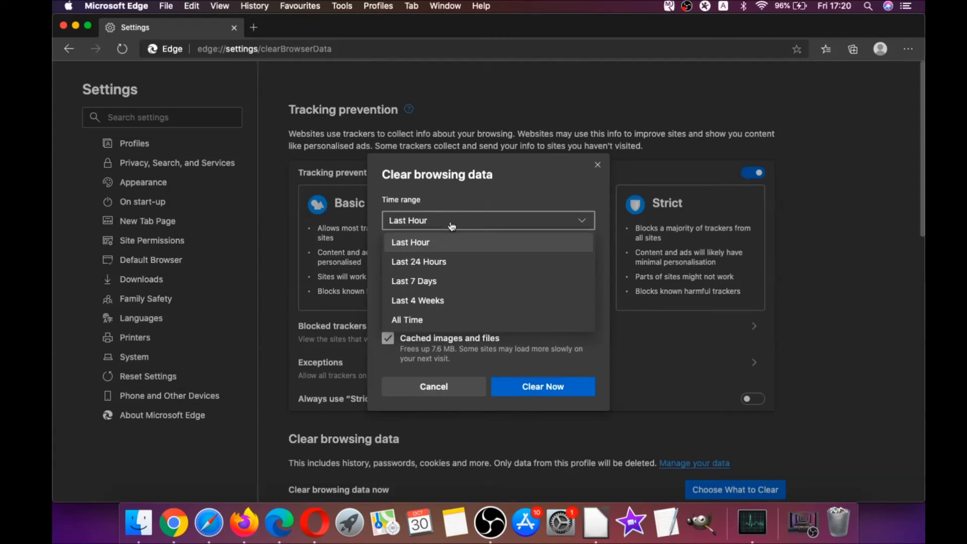
{"action": "left_click", "coordinate": [416, 320]}
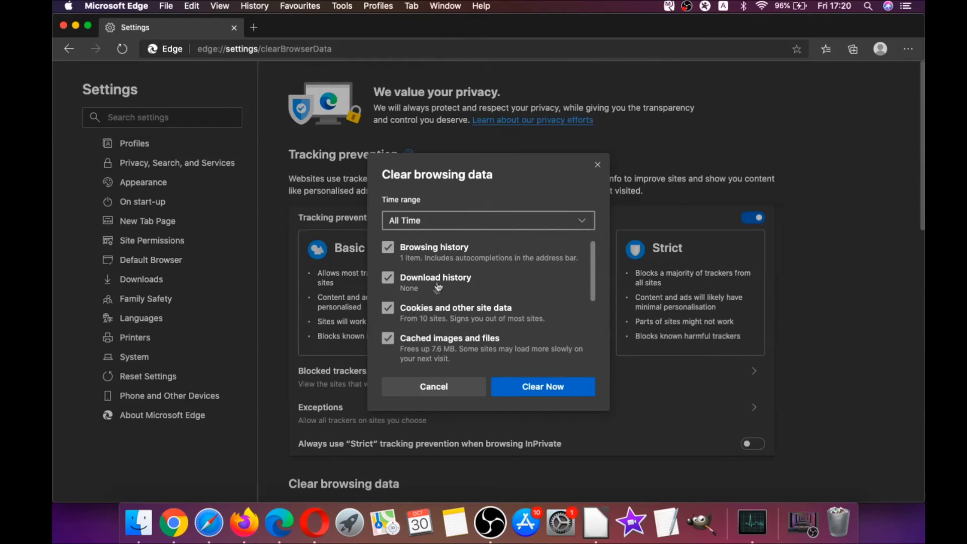
{"action": "scroll", "coordinate": [440, 282], "scroll_direction": "down", "scroll_amount": 5}
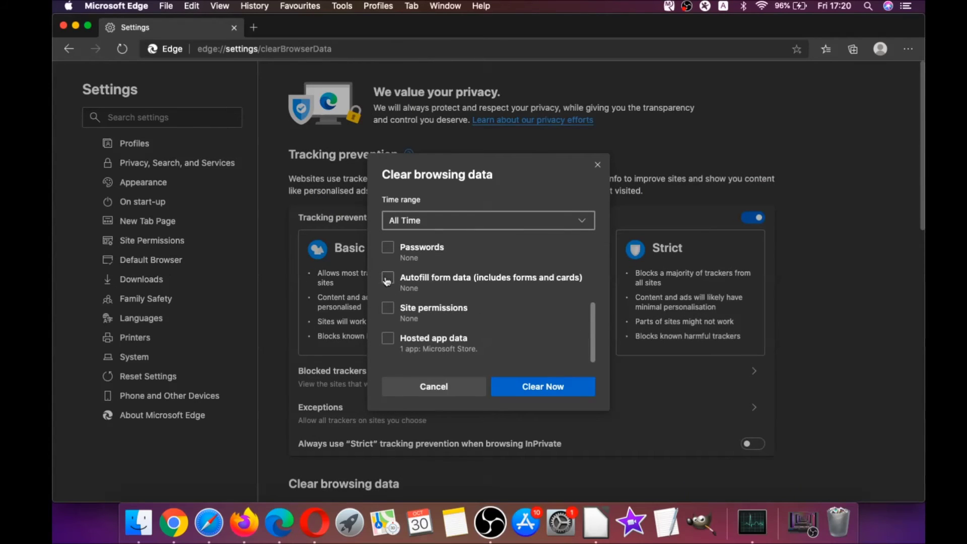
{"action": "left_click", "coordinate": [387, 279]}
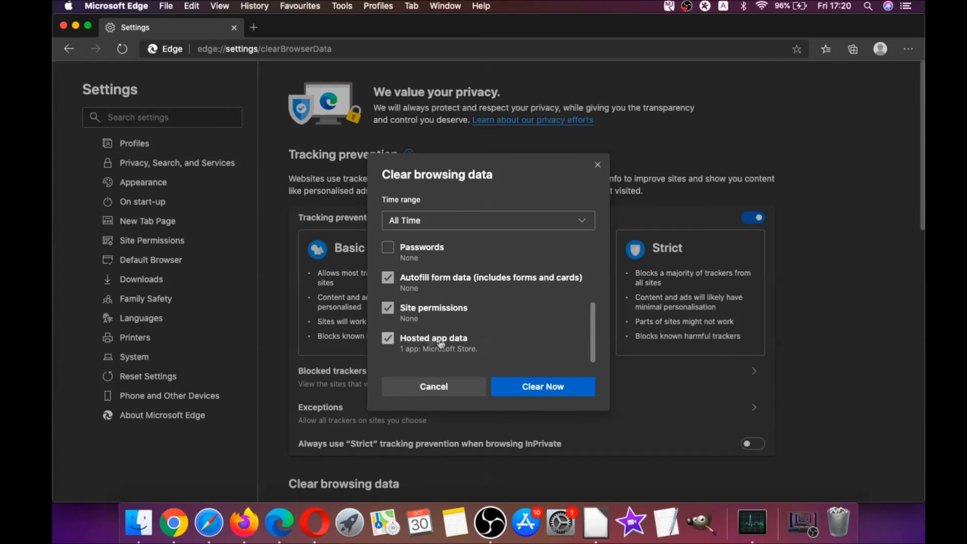
{"action": "left_click", "coordinate": [521, 383]}
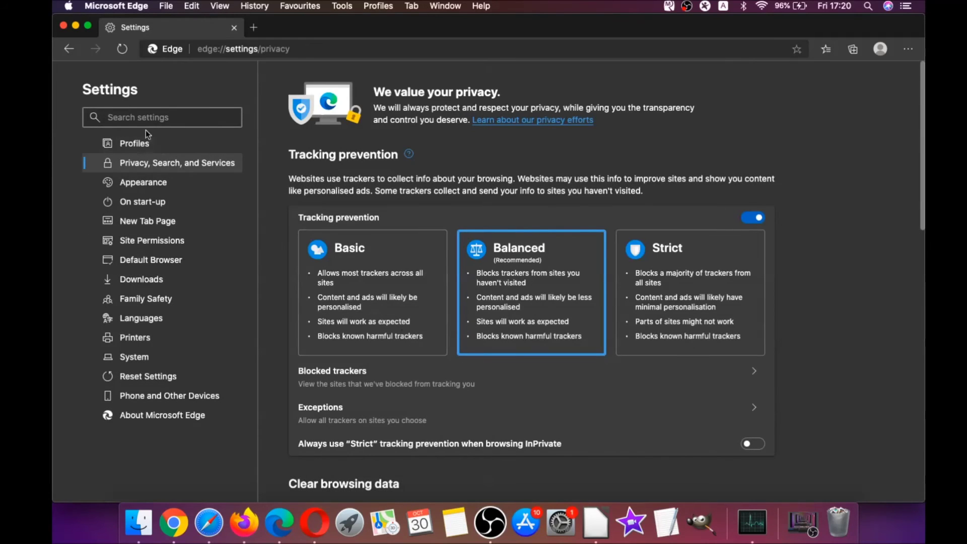
{"action": "left_click", "coordinate": [63, 26]}
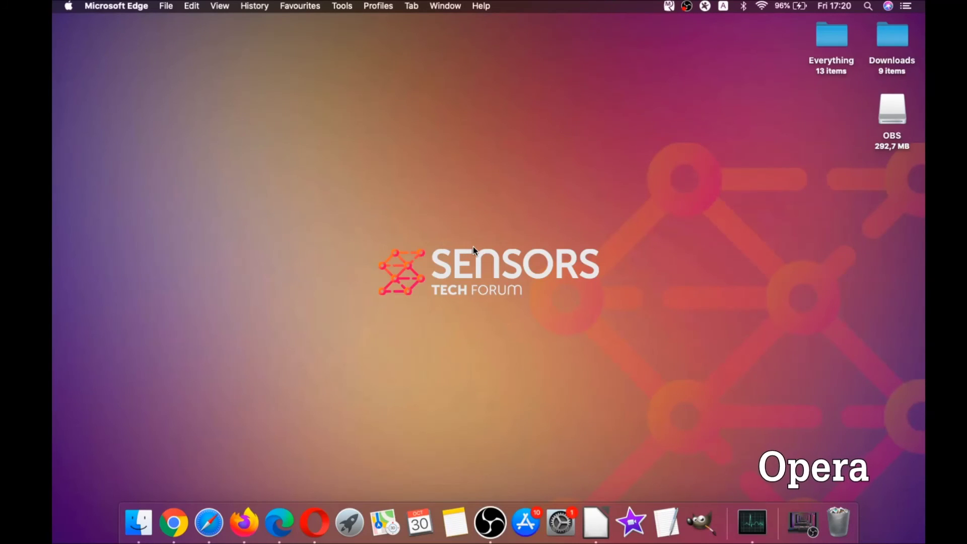
Launch Opera maximized and go to opera://settings/clearBrowserData.
{"action": "left_click", "coordinate": [320, 516]}
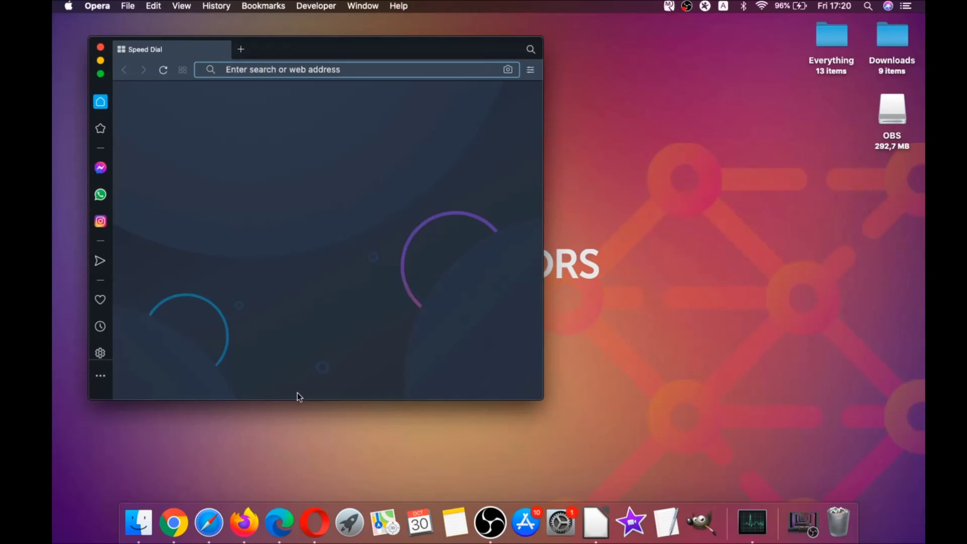
{"action": "left_click", "coordinate": [100, 74]}
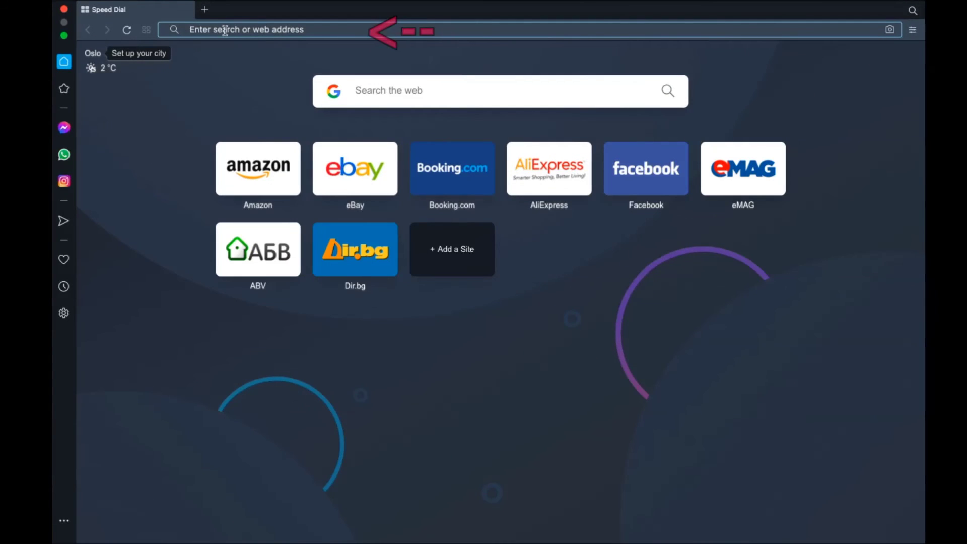
{"action": "left_click", "coordinate": [225, 31]}
{"action": "type", "text": "opera:"}
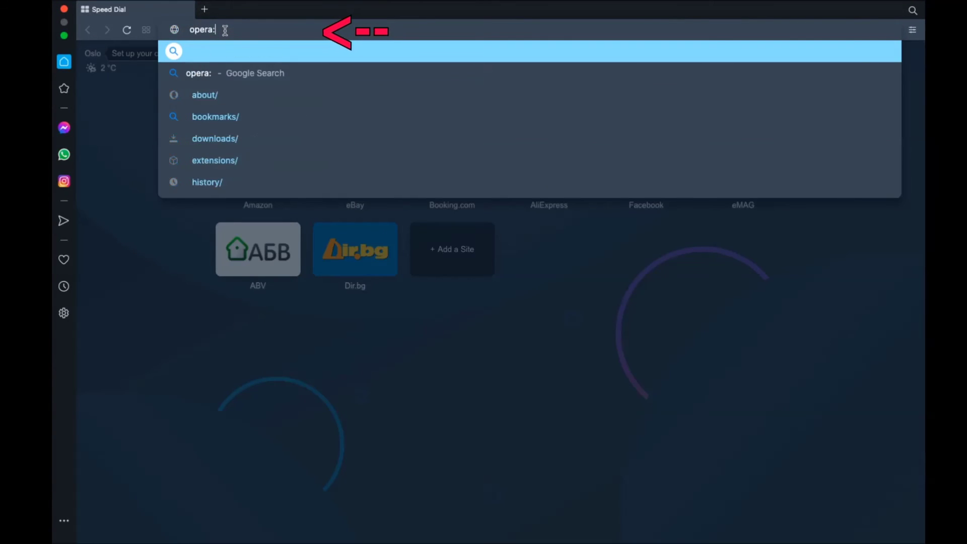
{"action": "type", "text": "//setting"}
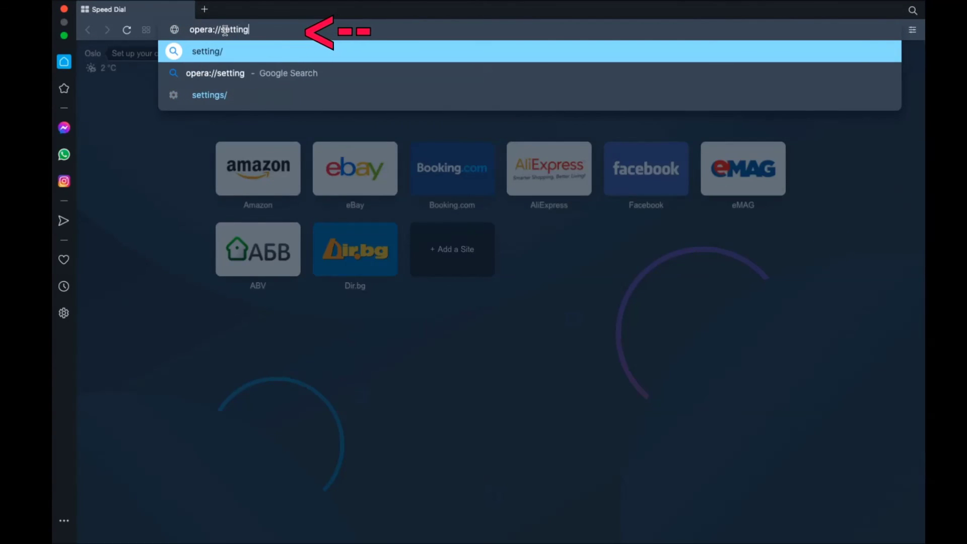
{"action": "type", "text": "s/clearBrowserDa"}
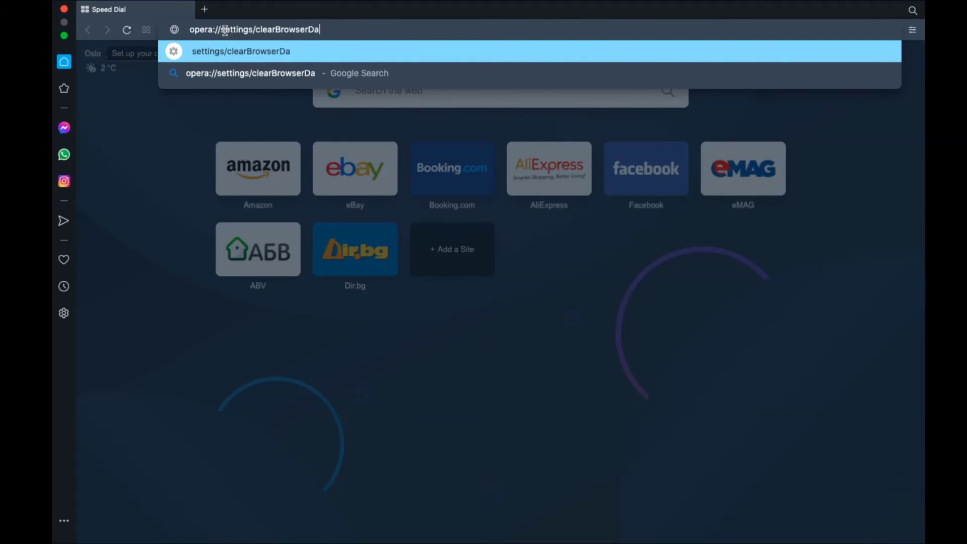
{"action": "type", "text": "ta"}
{"action": "key", "text": "Return"}
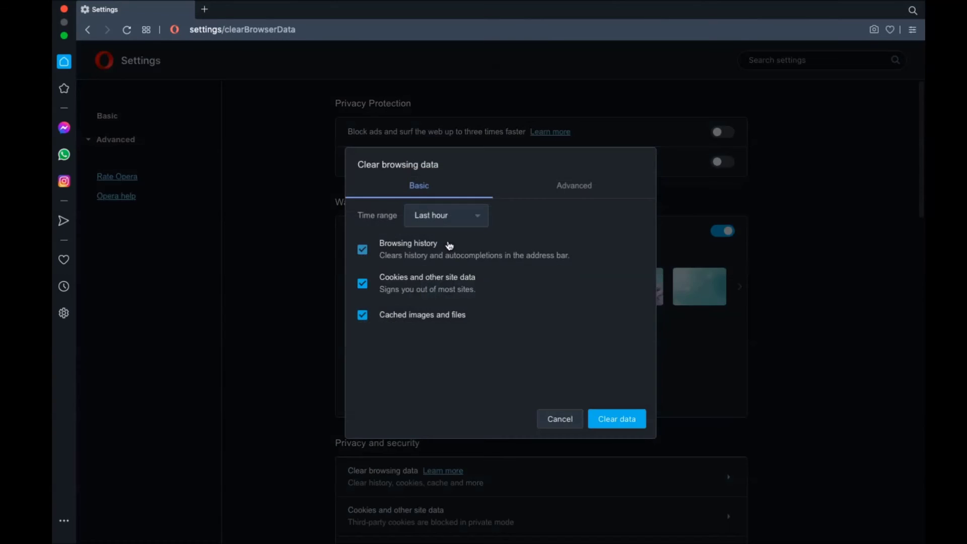
Clear all-time data from the Advanced list, then close Opera.
{"action": "left_click", "coordinate": [461, 221]}
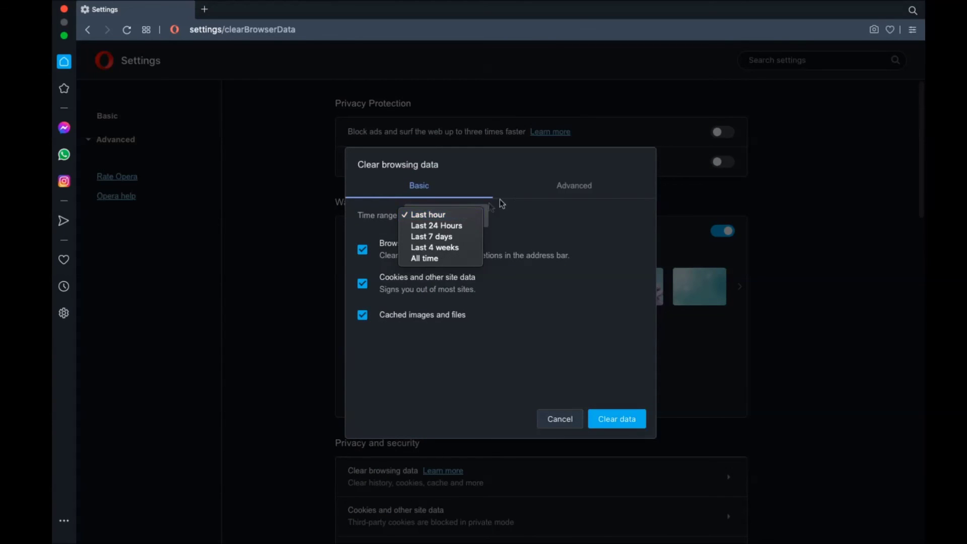
{"action": "left_click", "coordinate": [546, 191]}
{"action": "left_click", "coordinate": [567, 189]}
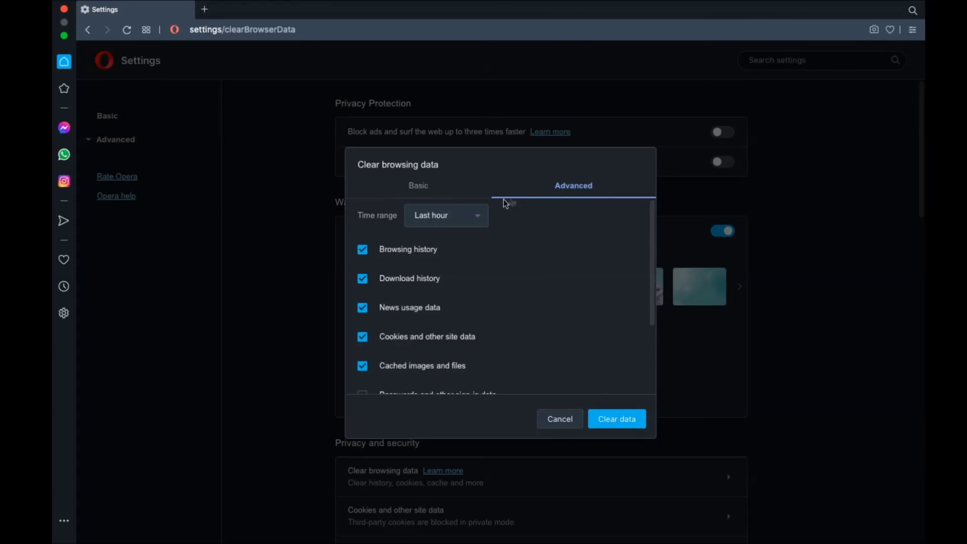
{"action": "left_click", "coordinate": [445, 215]}
{"action": "left_click", "coordinate": [446, 258]}
{"action": "scroll", "coordinate": [443, 258], "scroll_direction": "down", "scroll_amount": 3}
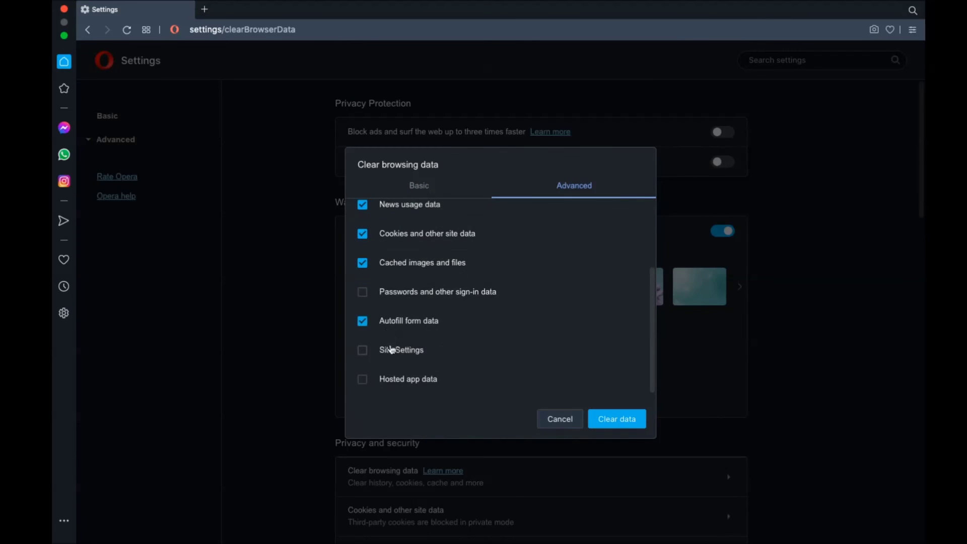
{"action": "left_click", "coordinate": [614, 422]}
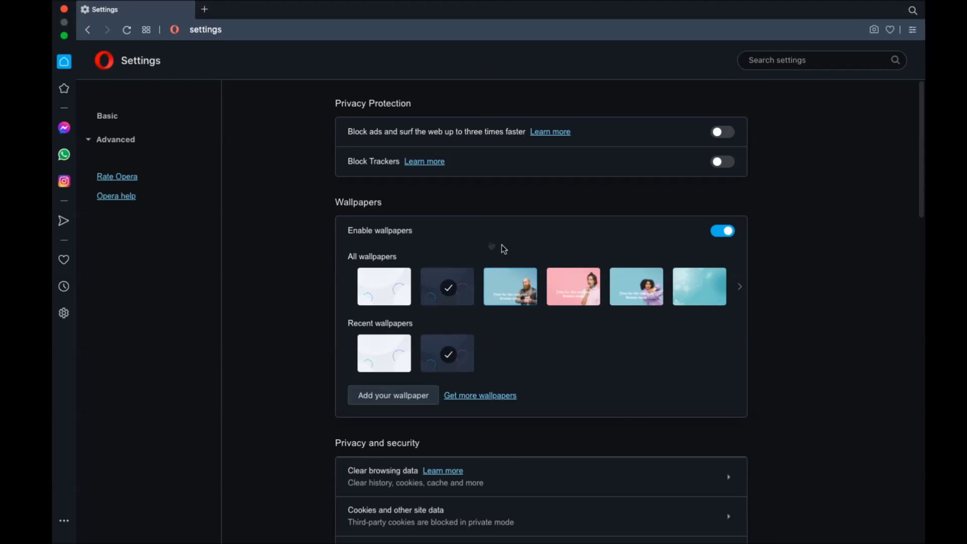
{"action": "left_click", "coordinate": [63, 9]}
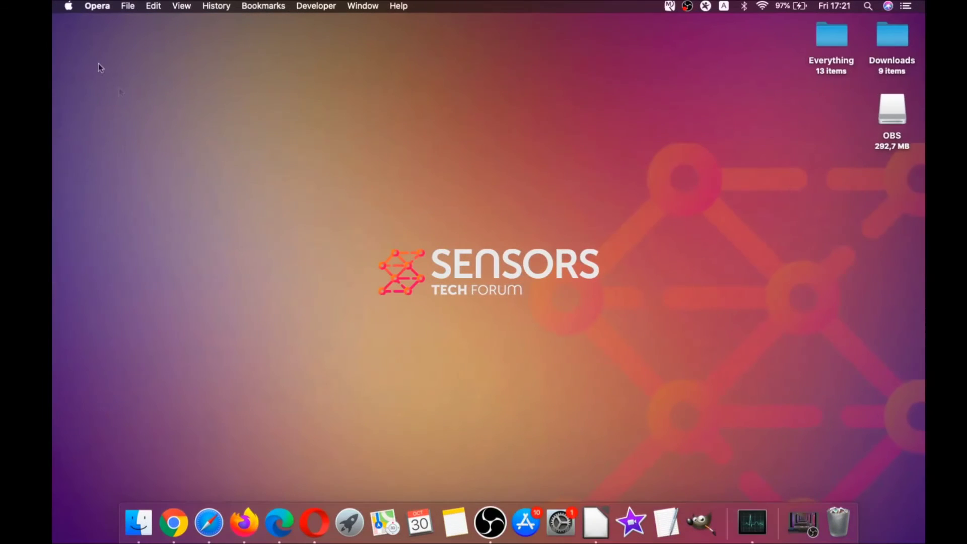